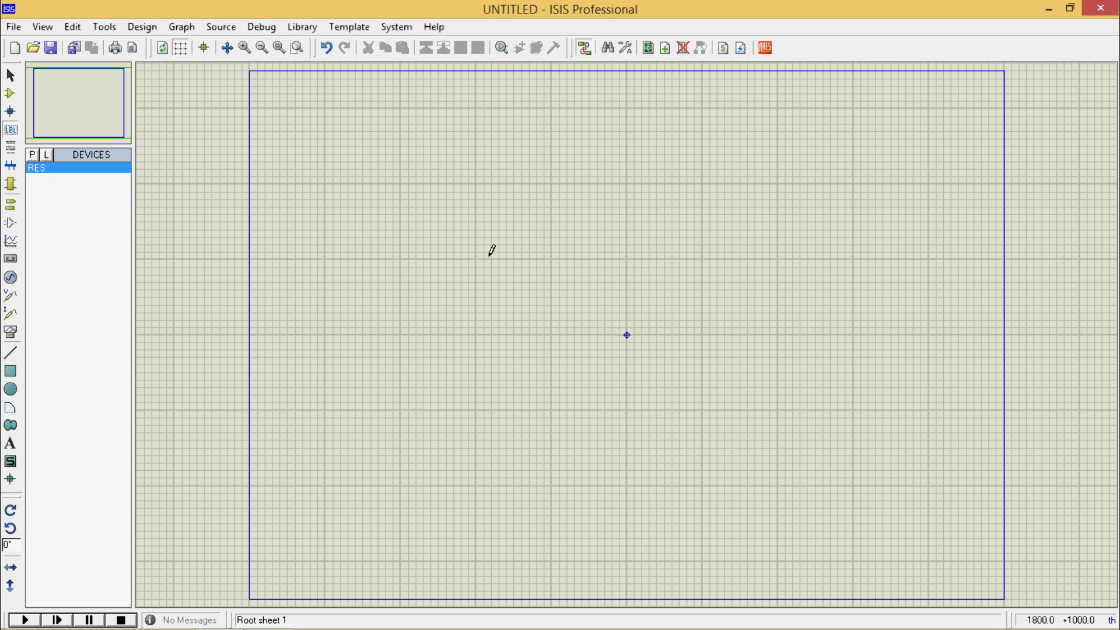
# Step: Place four RES resistors: R1 on top, R2 below it, R3 right of R2, R4 below R3
pyautogui.click(547, 257)
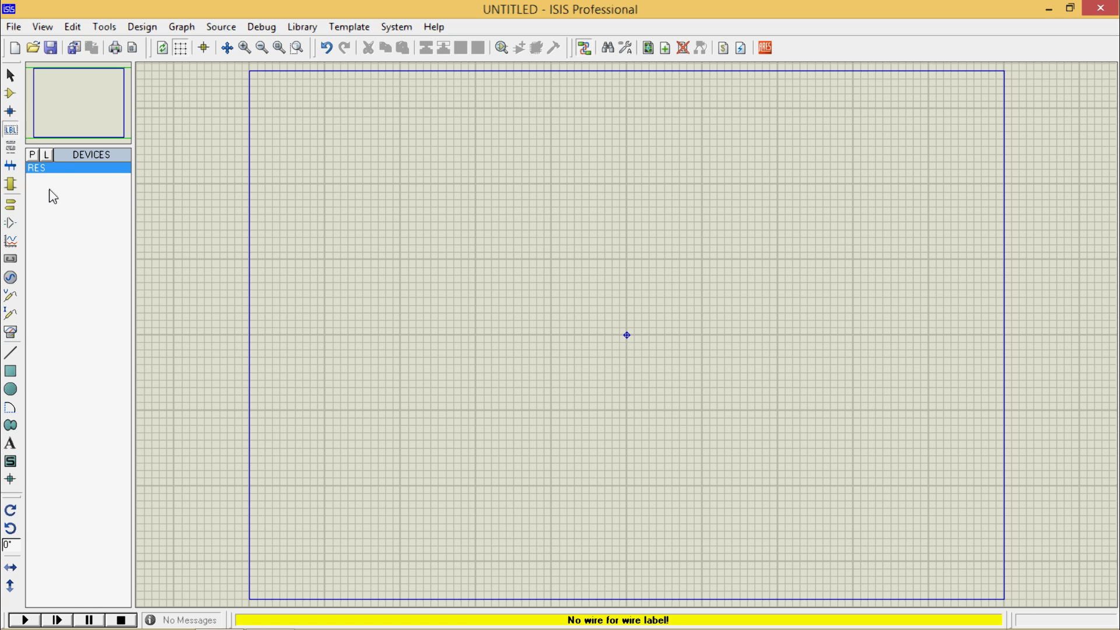
pyautogui.click(11, 95)
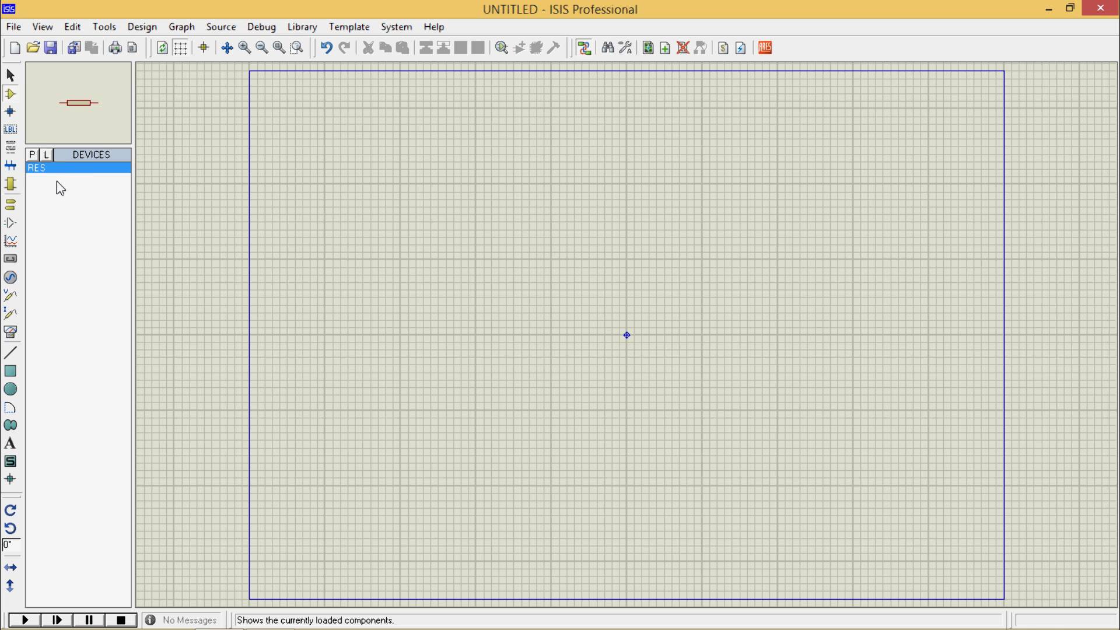
pyautogui.click(541, 258)
pyautogui.click(533, 255)
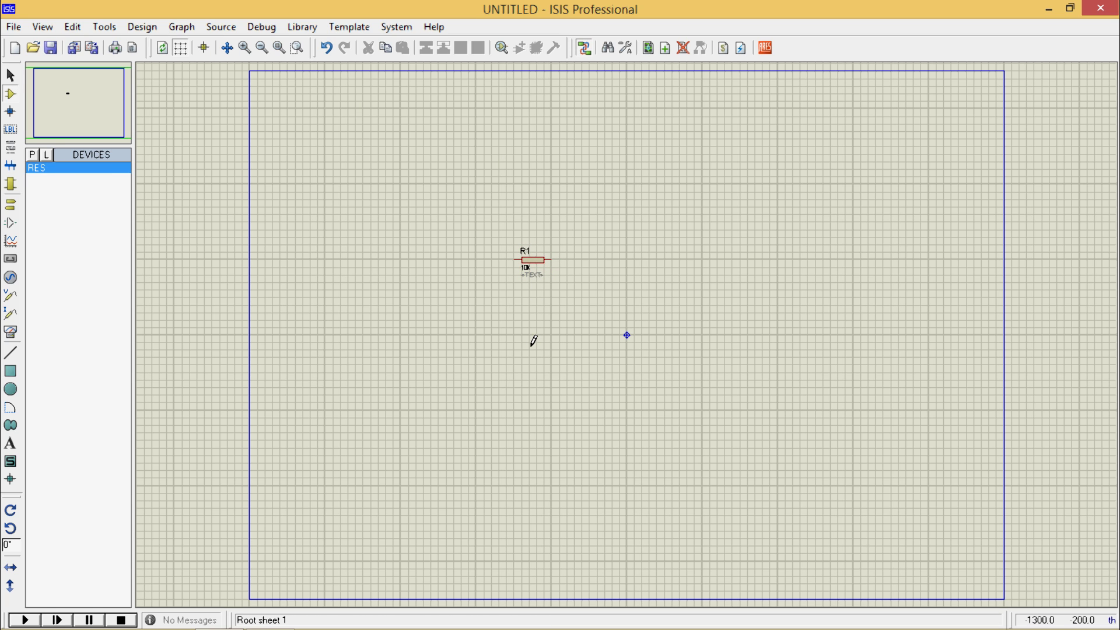
pyautogui.click(539, 329)
pyautogui.click(710, 330)
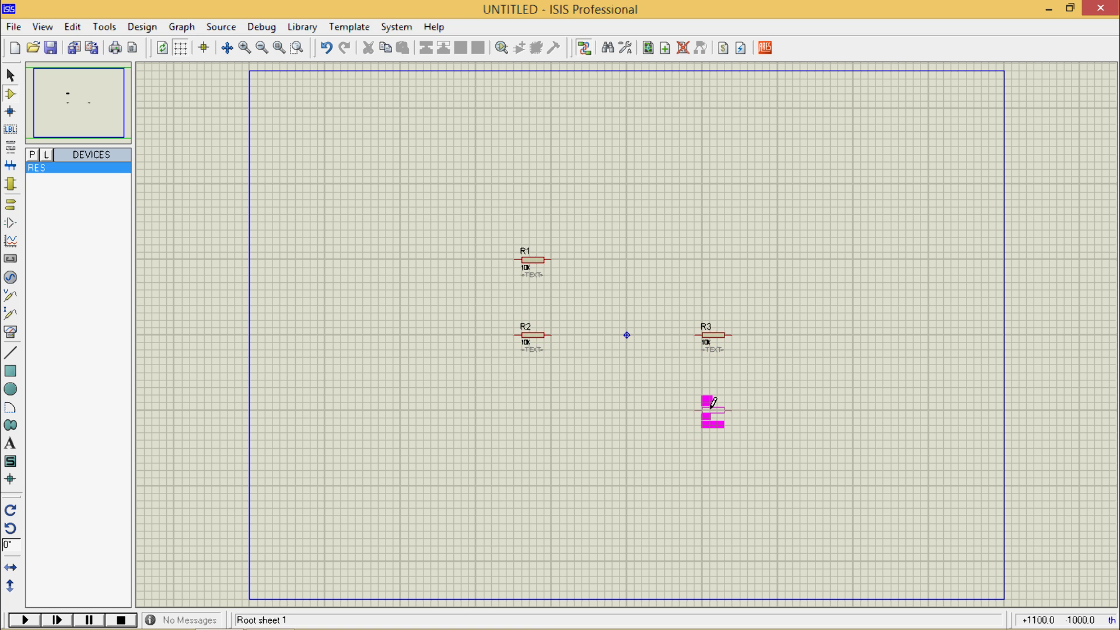
pyautogui.click(708, 413)
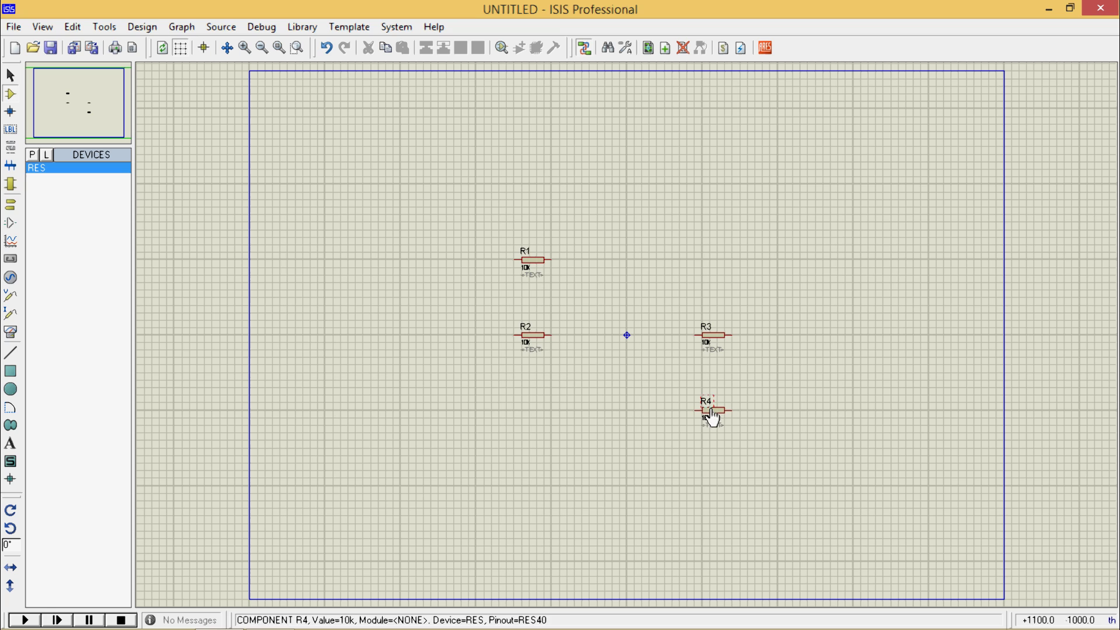
# Step: Wire R2 to R3, then run a wire from R1 down onto it and on to R4
pyautogui.click(567, 333)
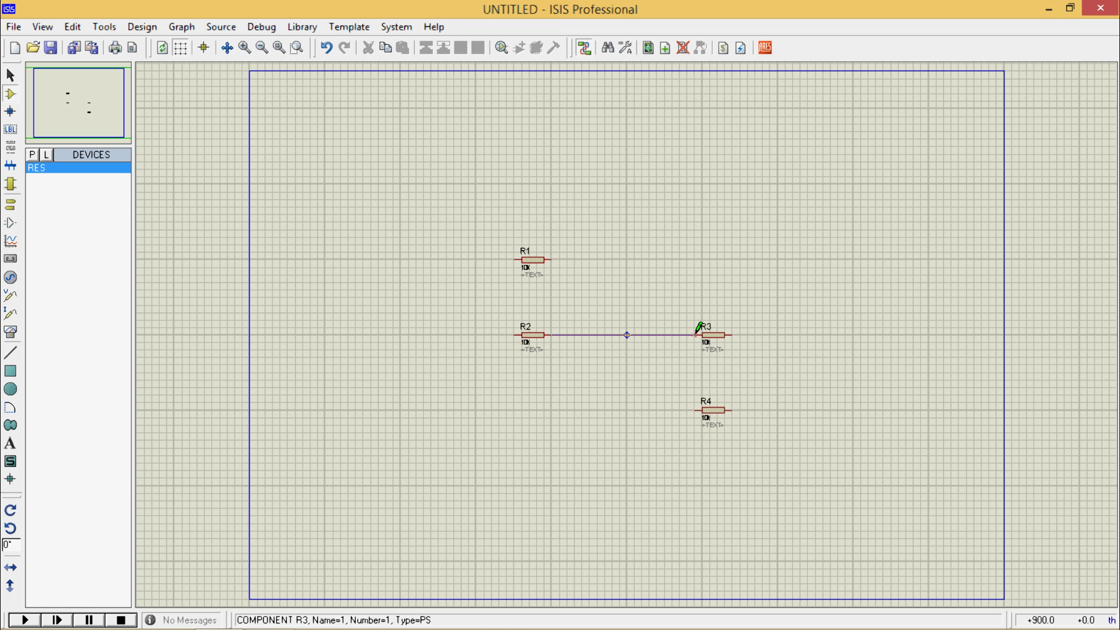
pyautogui.click(697, 335)
pyautogui.click(552, 260)
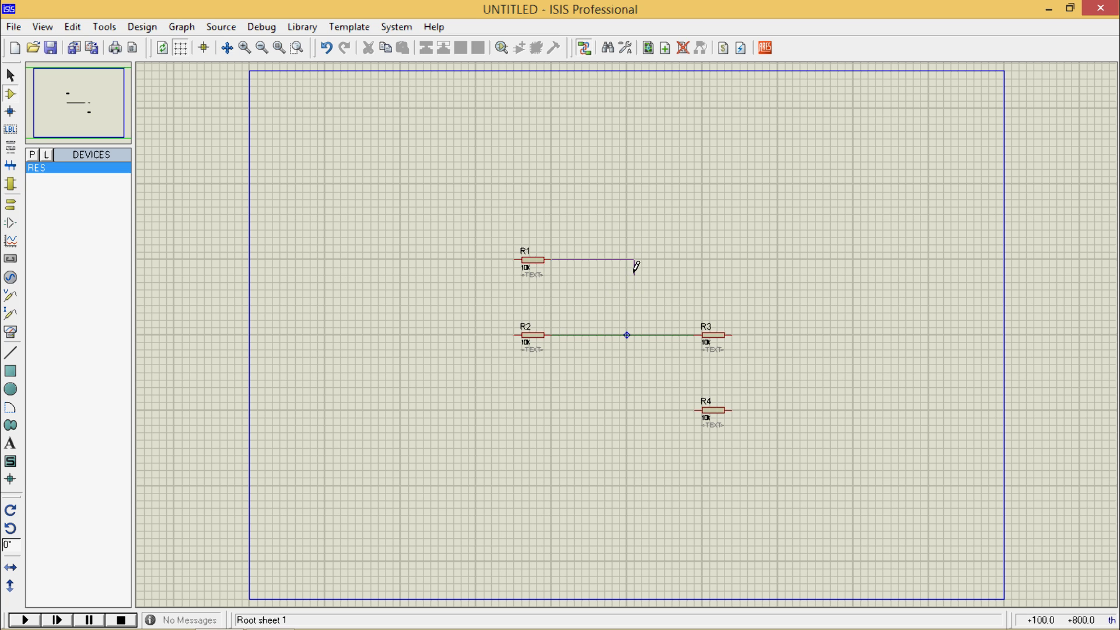
pyautogui.click(634, 335)
pyautogui.click(696, 411)
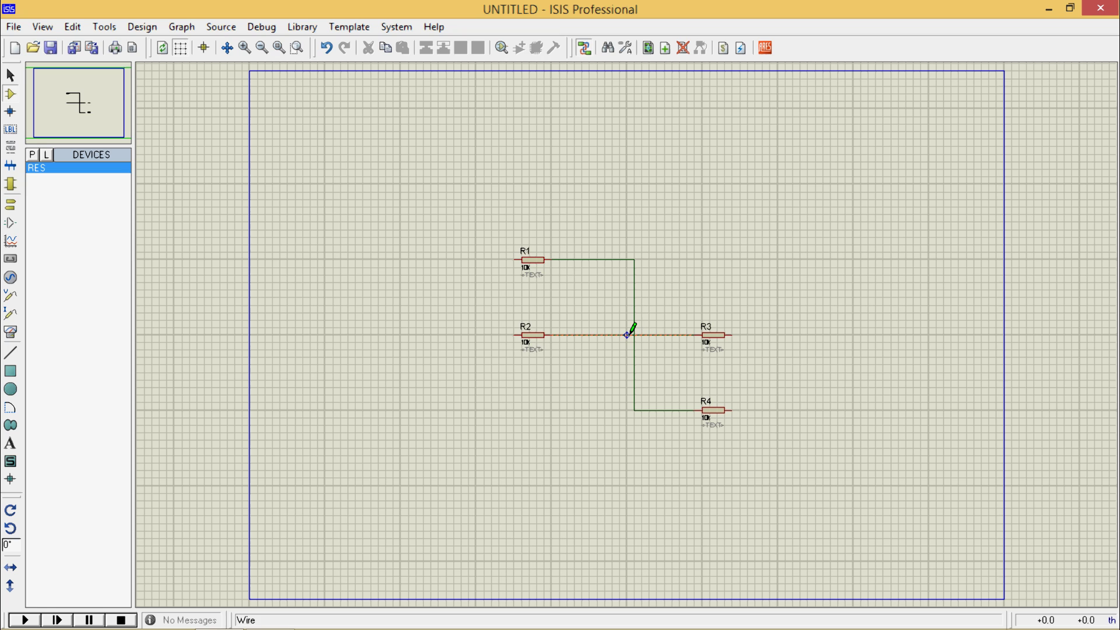
# Step: Zoom into the area around the four resistors and their wiring
pyautogui.click(297, 48)
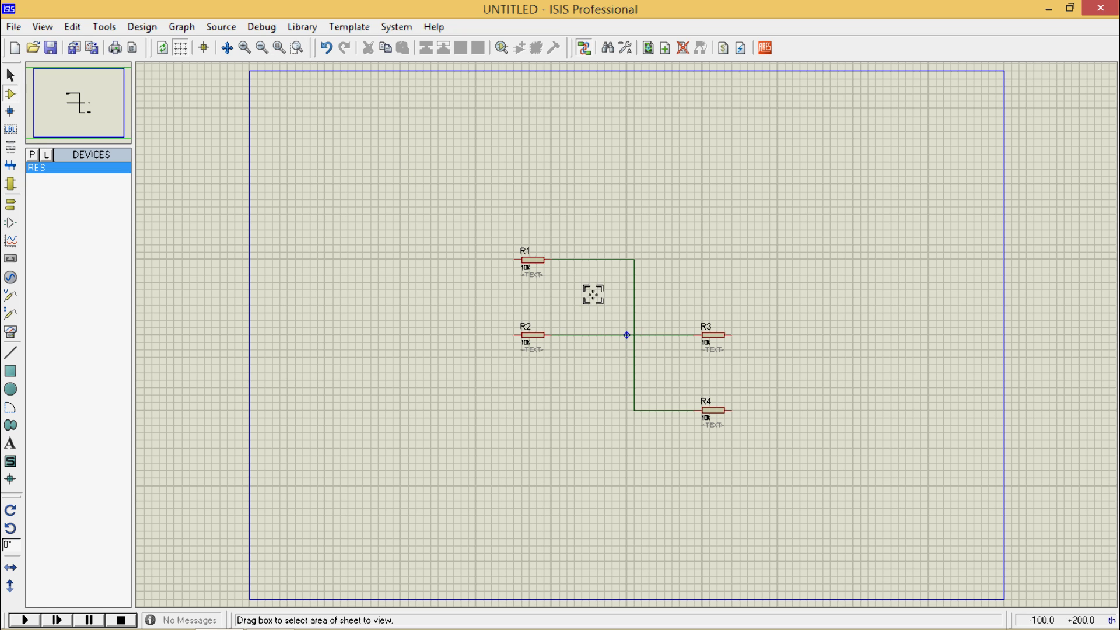
pyautogui.moveTo(491, 228); pyautogui.dragTo(747, 443)
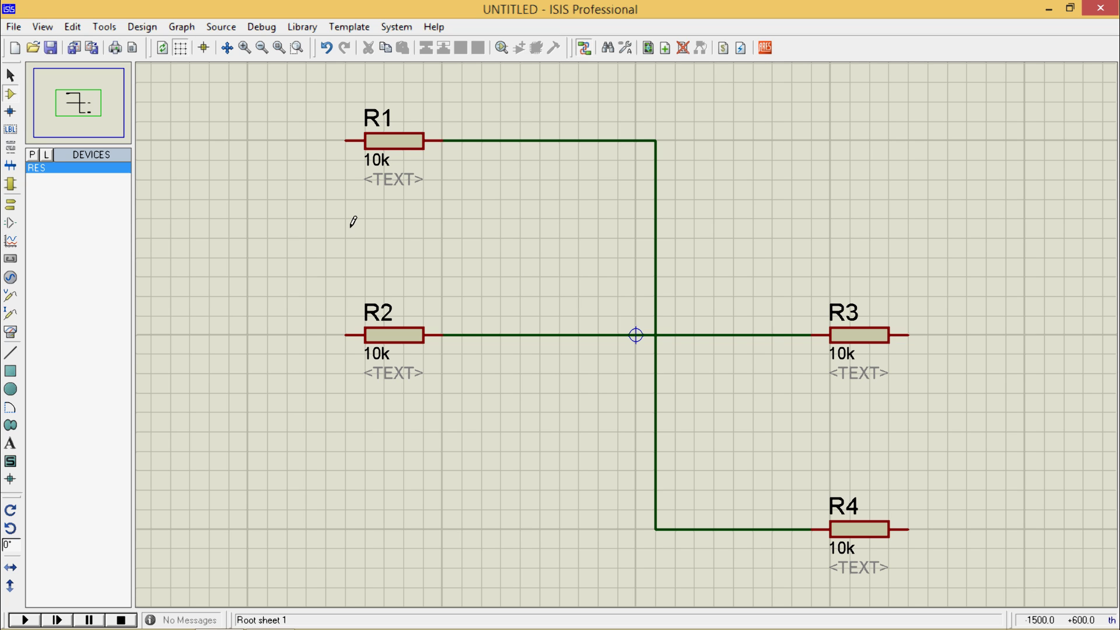
# Step: Add a junction dot at the wire crossing and two more dots below it
pyautogui.click(11, 112)
pyautogui.click(655, 335)
pyautogui.click(636, 393)
pyautogui.click(732, 393)
# Step: Label the R2–R3 wire 'wire 1'
pyautogui.click(7, 131)
pyautogui.rightClick(564, 333)
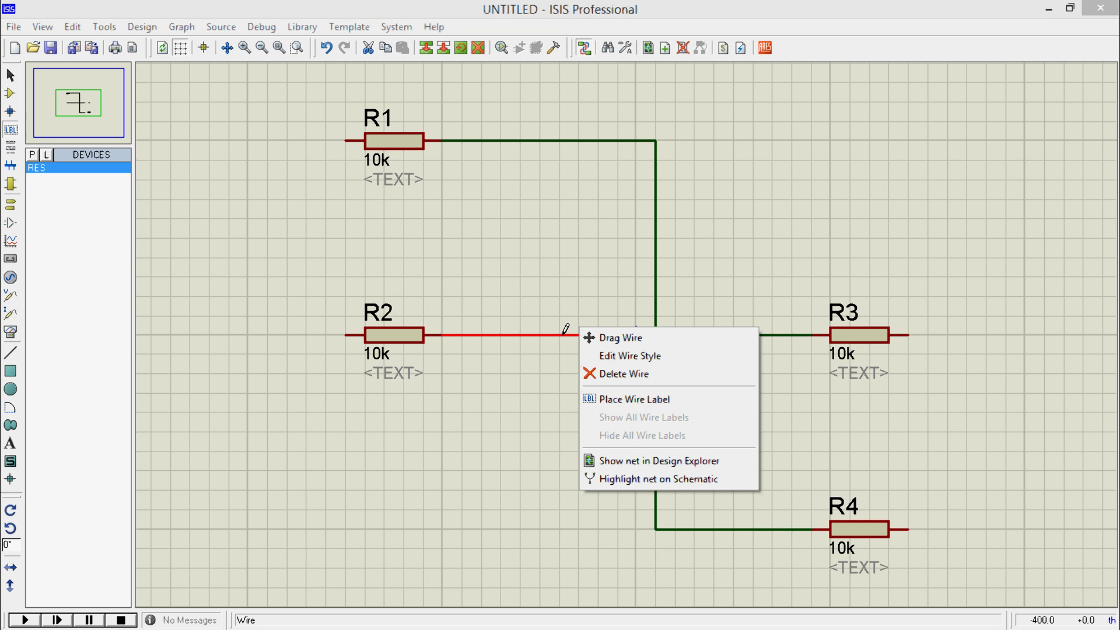
pyautogui.click(617, 357)
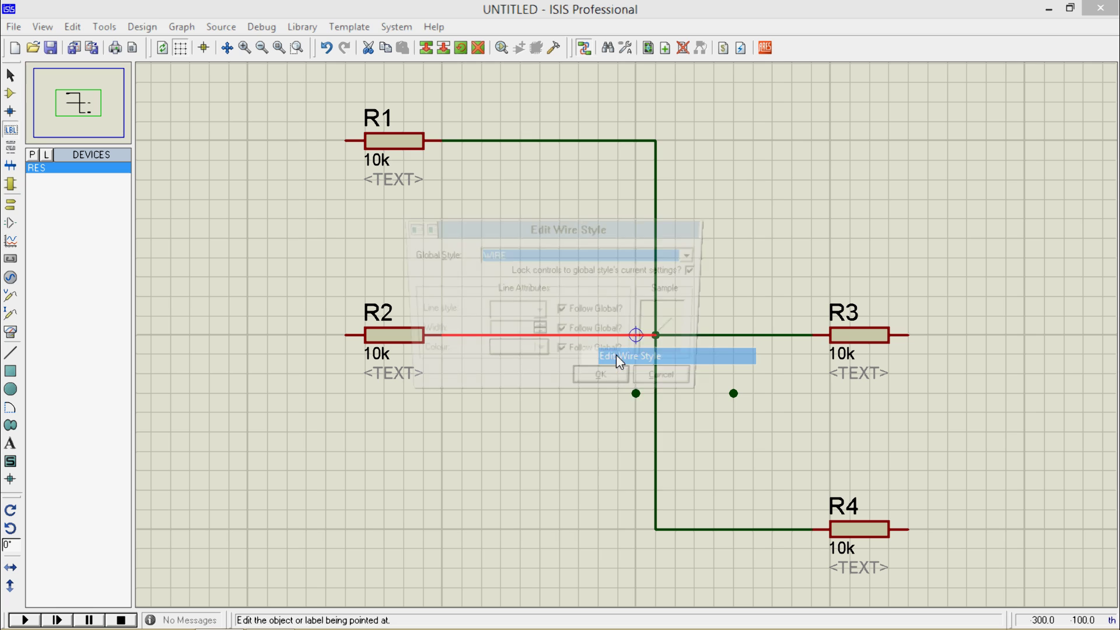
pyautogui.click(664, 385)
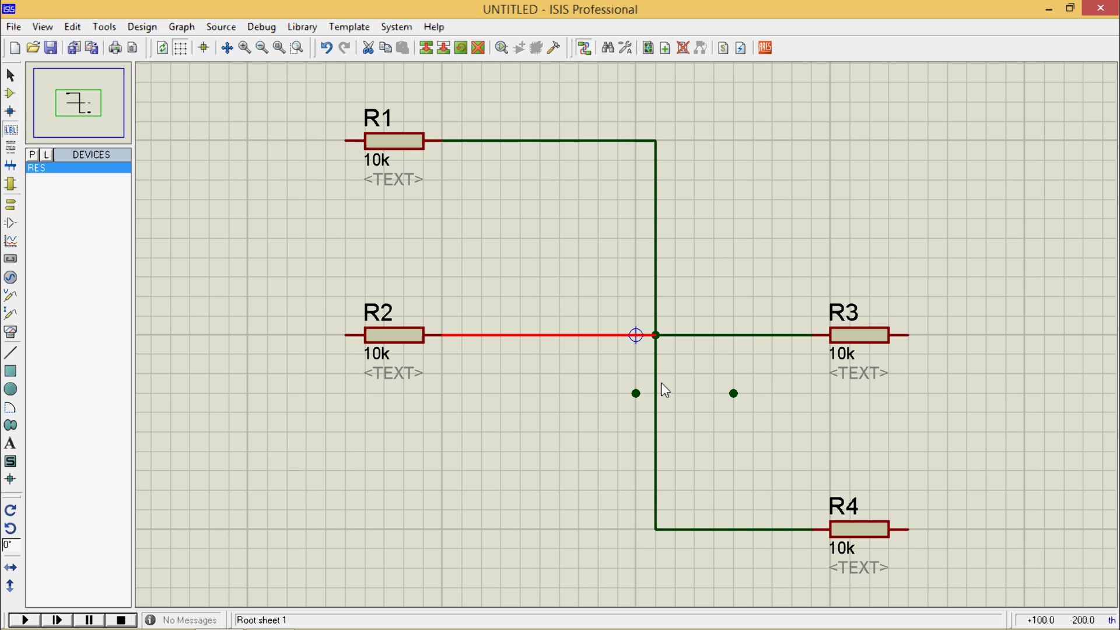
pyautogui.click(545, 333)
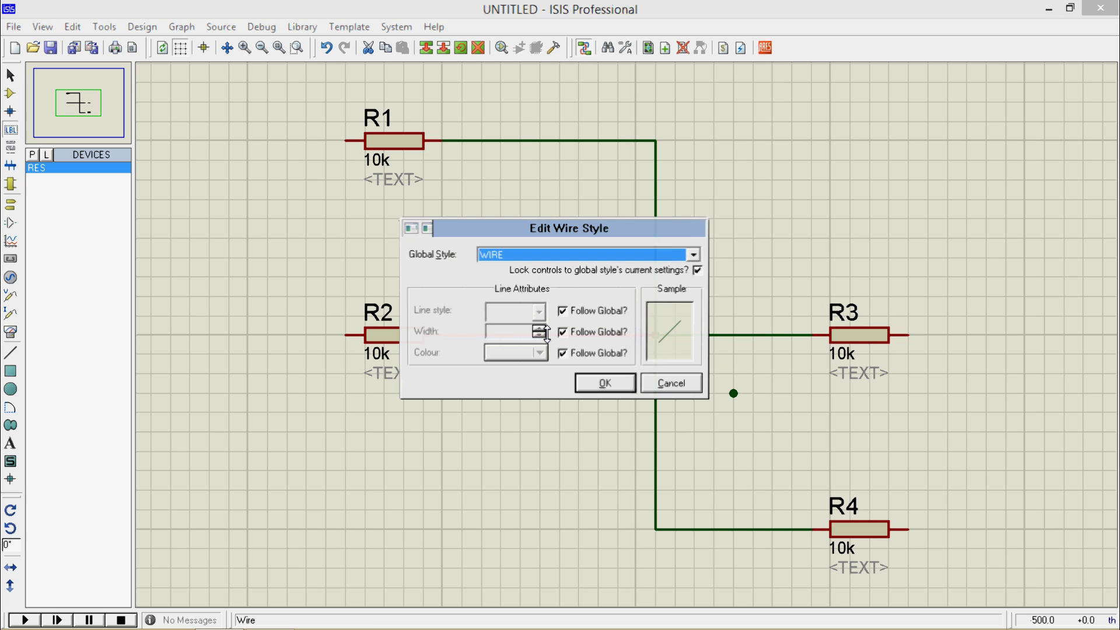
pyautogui.click(651, 383)
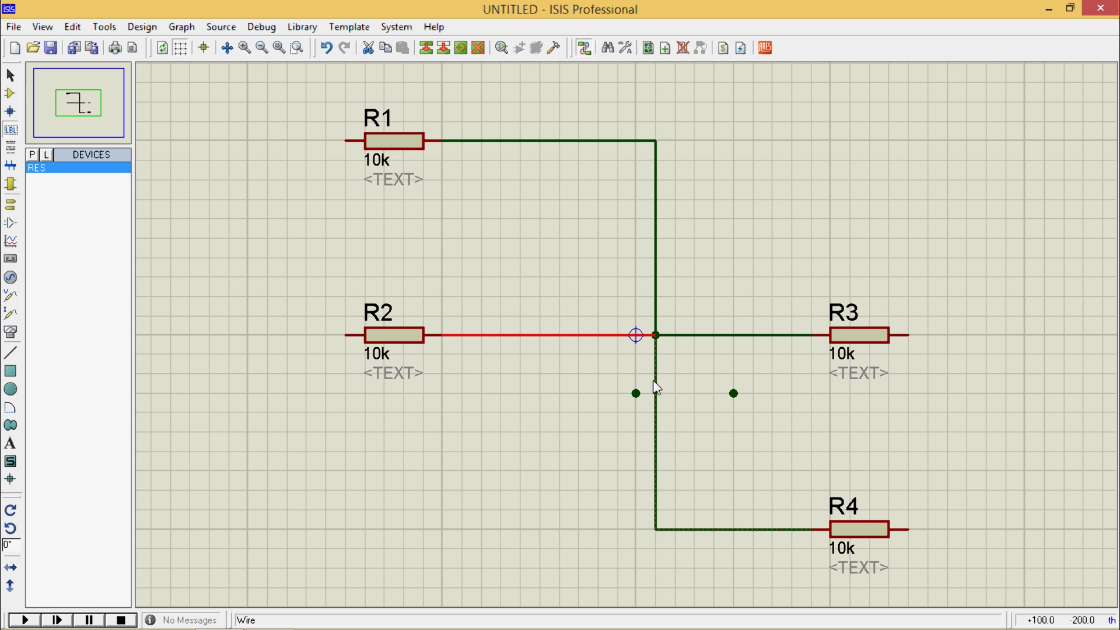
pyautogui.click(532, 334)
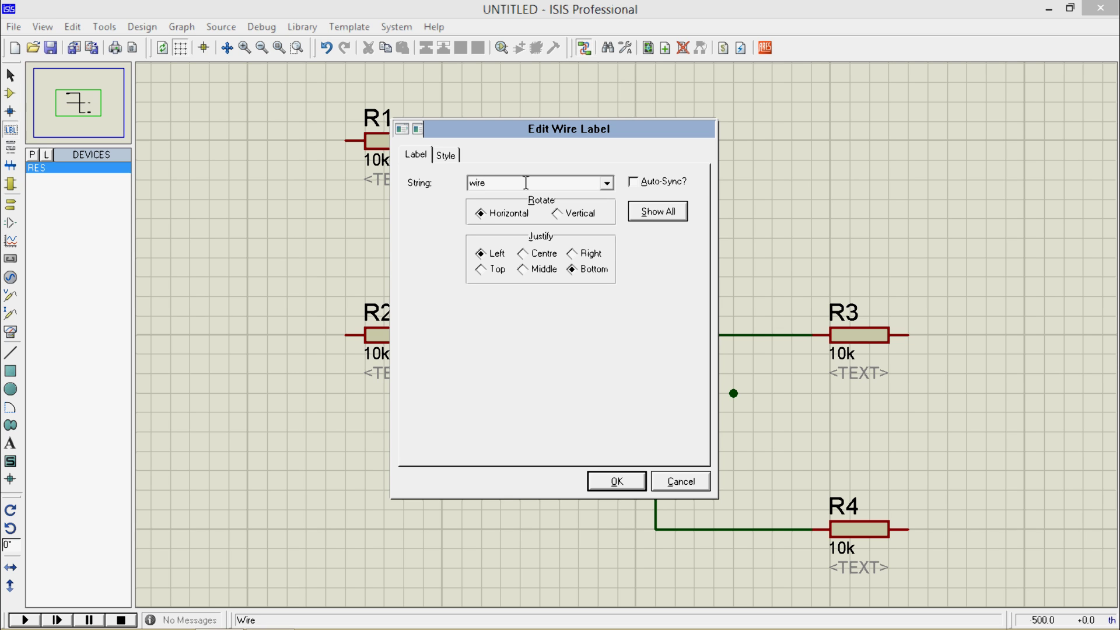
pyautogui.write('wire 1')
pyautogui.click(623, 482)
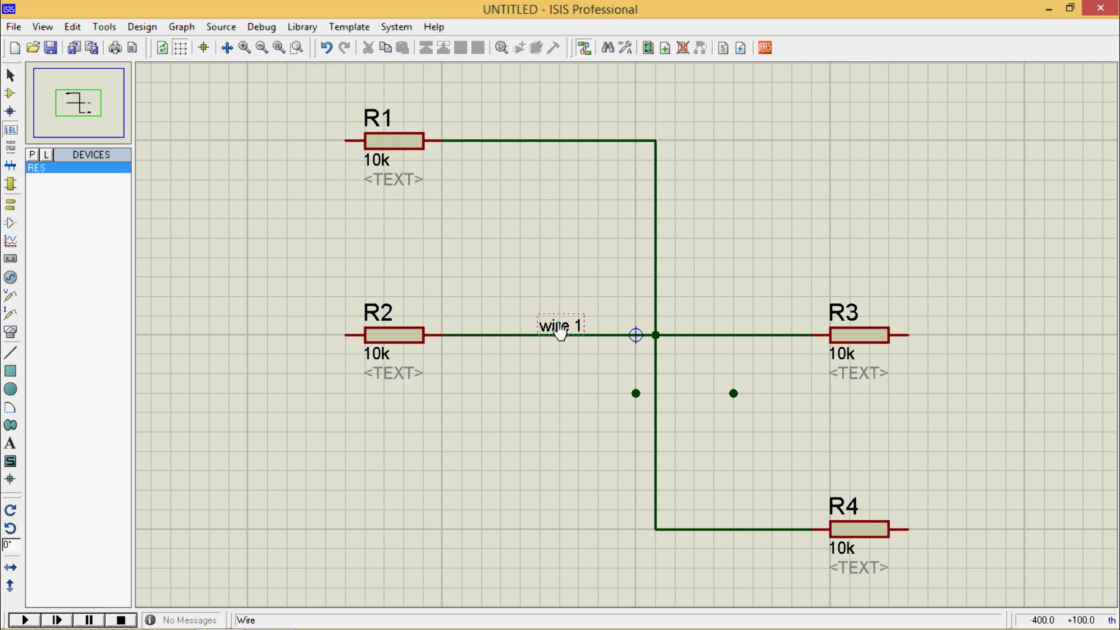
# Step: Show the entire sheet and enlarge the wire 1 label's height, overriding the global style
pyautogui.click(282, 50)
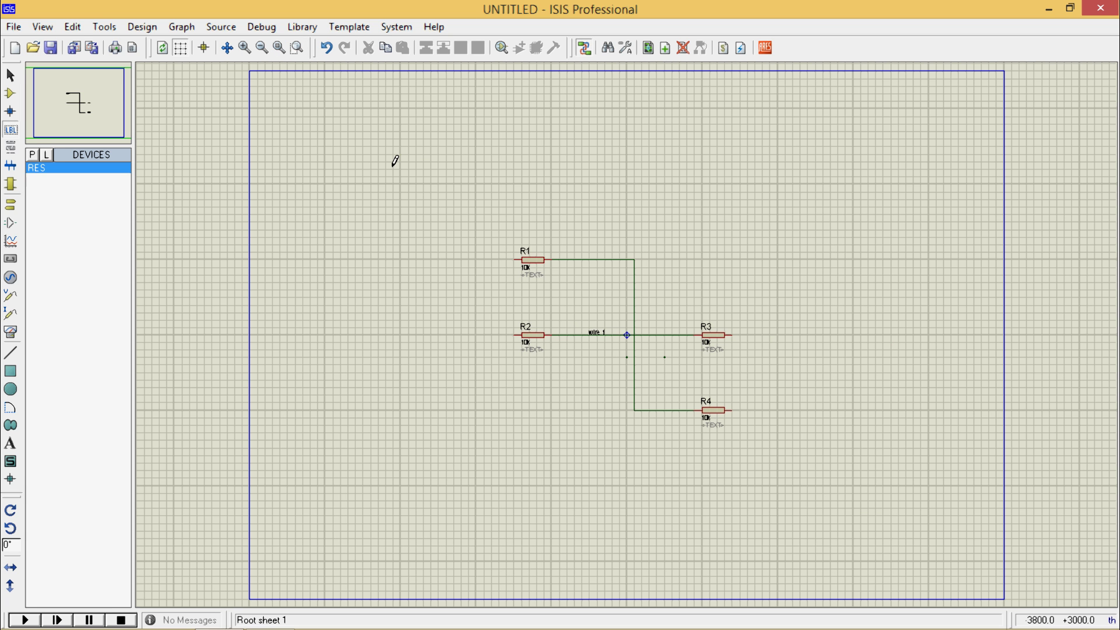
pyautogui.click(596, 340)
pyautogui.click(596, 340)
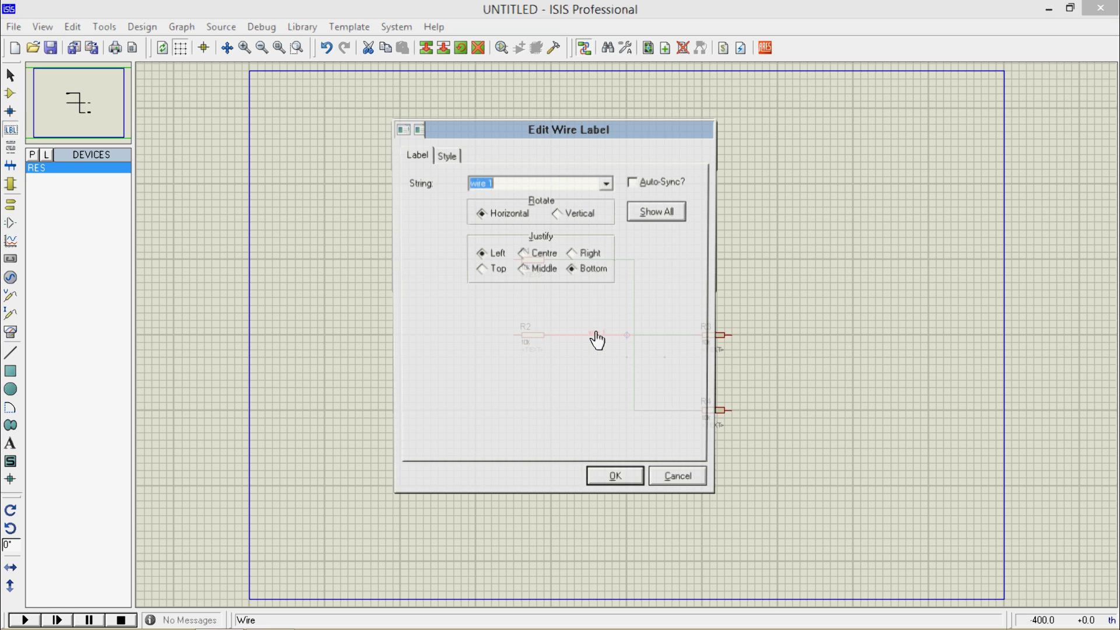
pyautogui.click(447, 157)
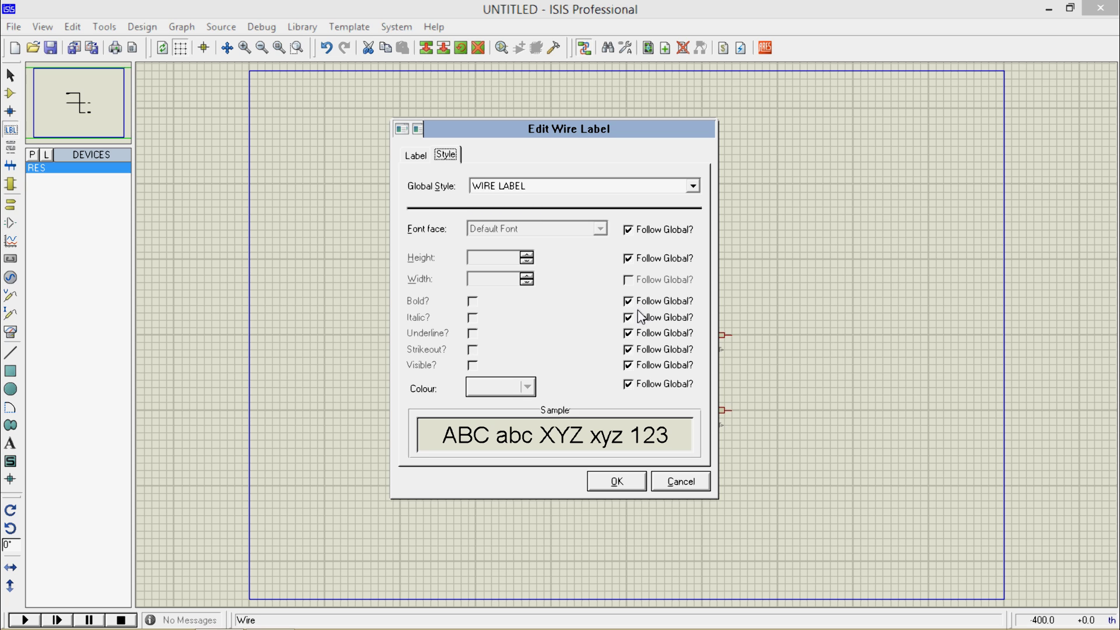
pyautogui.click(628, 258)
pyautogui.click(483, 261)
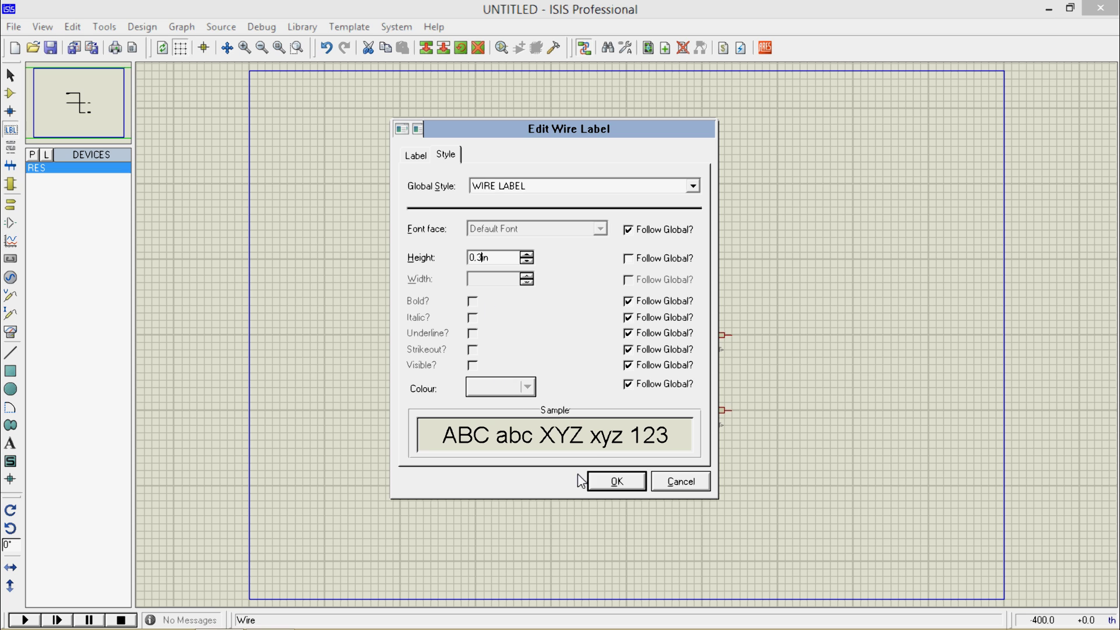
pyautogui.click(597, 480)
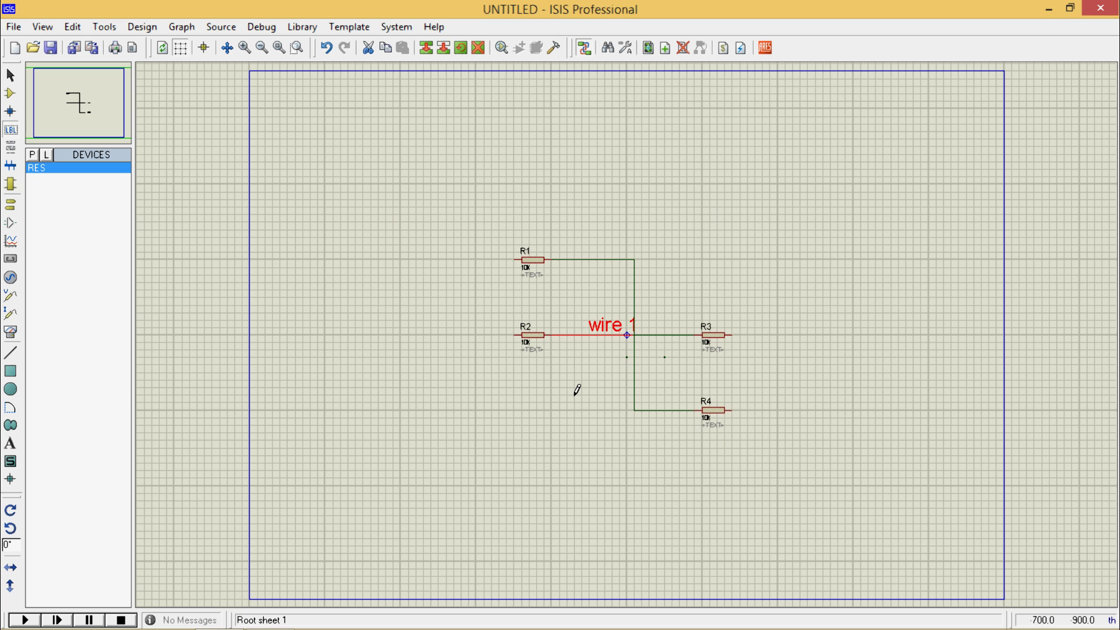
# Step: Give the wire 1 label 0.2in height, override global style options, keep it visible, colour it red
pyautogui.click(617, 327)
pyautogui.click(617, 327)
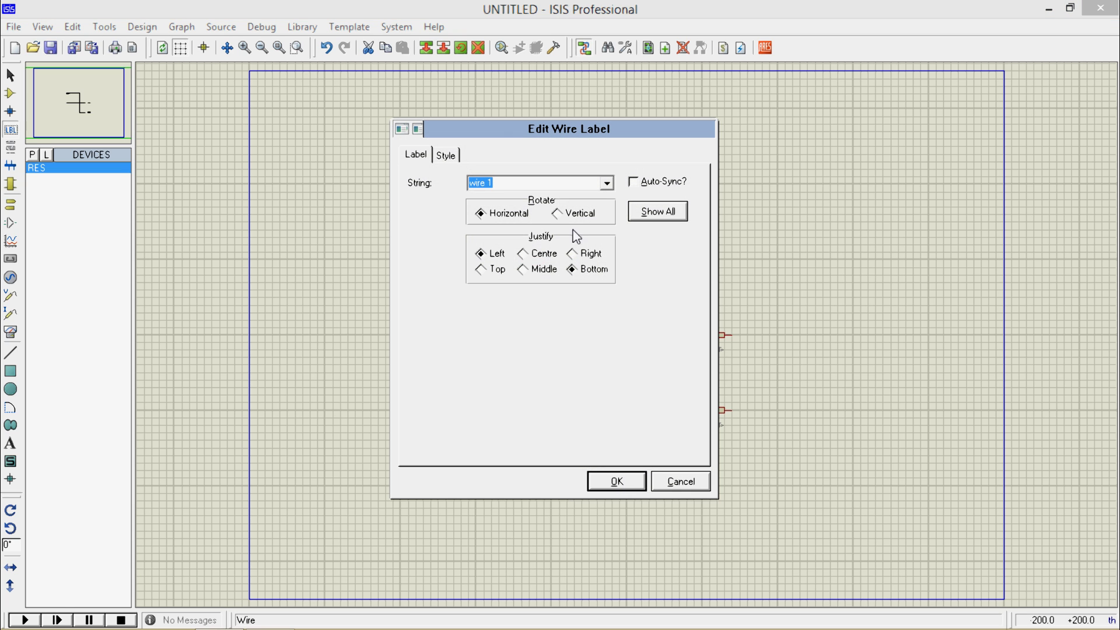
pyautogui.click(449, 154)
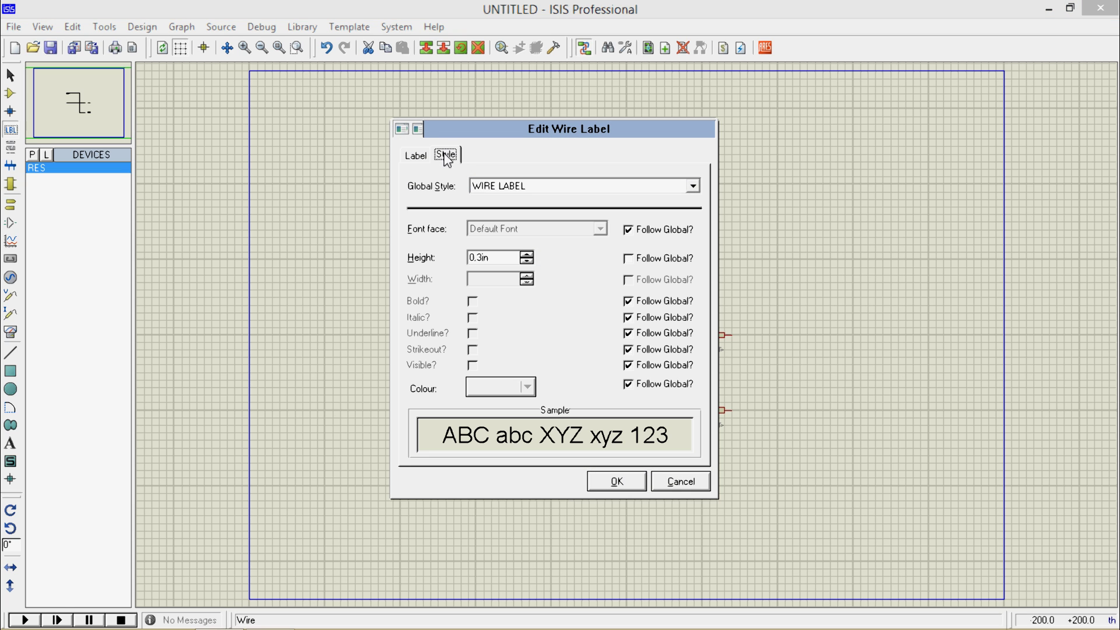
pyautogui.click(527, 266)
pyautogui.click(629, 301)
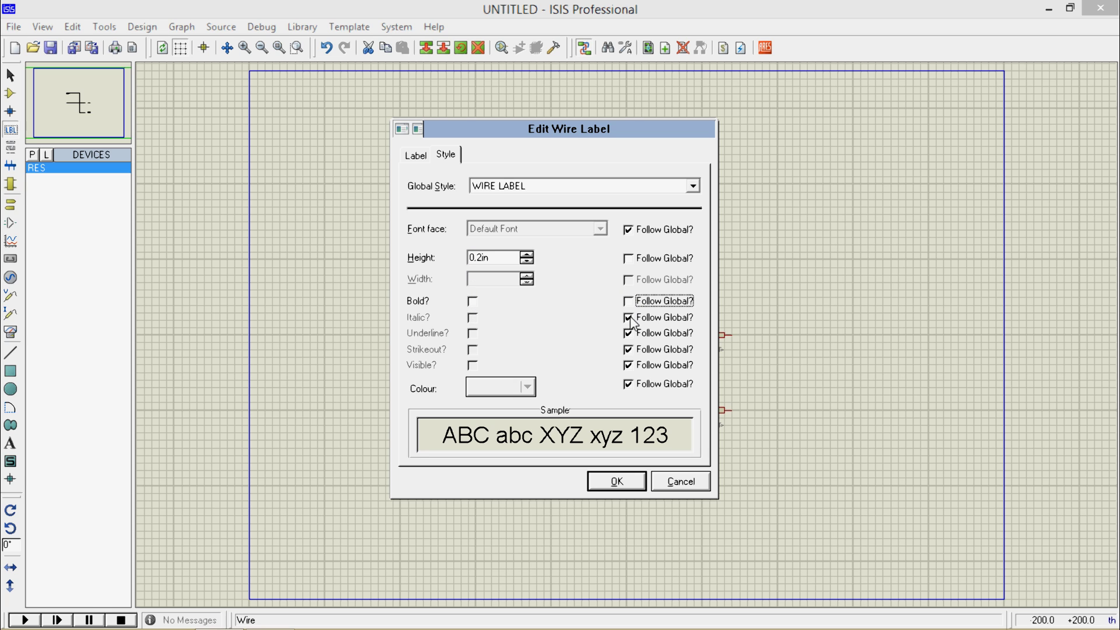
pyautogui.click(630, 319)
pyautogui.click(630, 335)
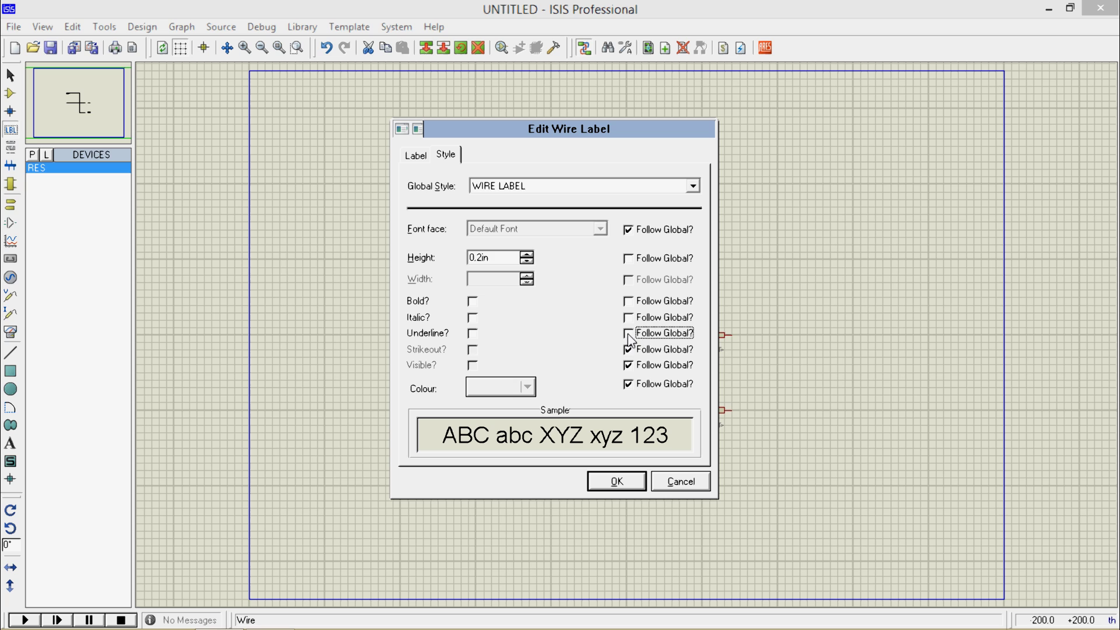
pyautogui.click(629, 350)
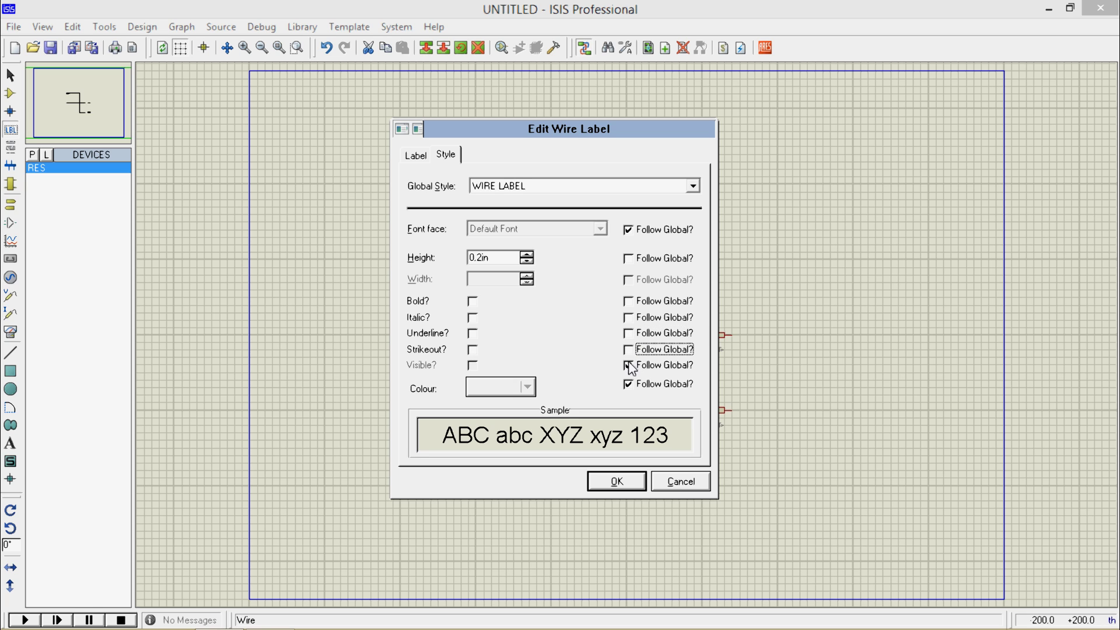
pyautogui.click(629, 366)
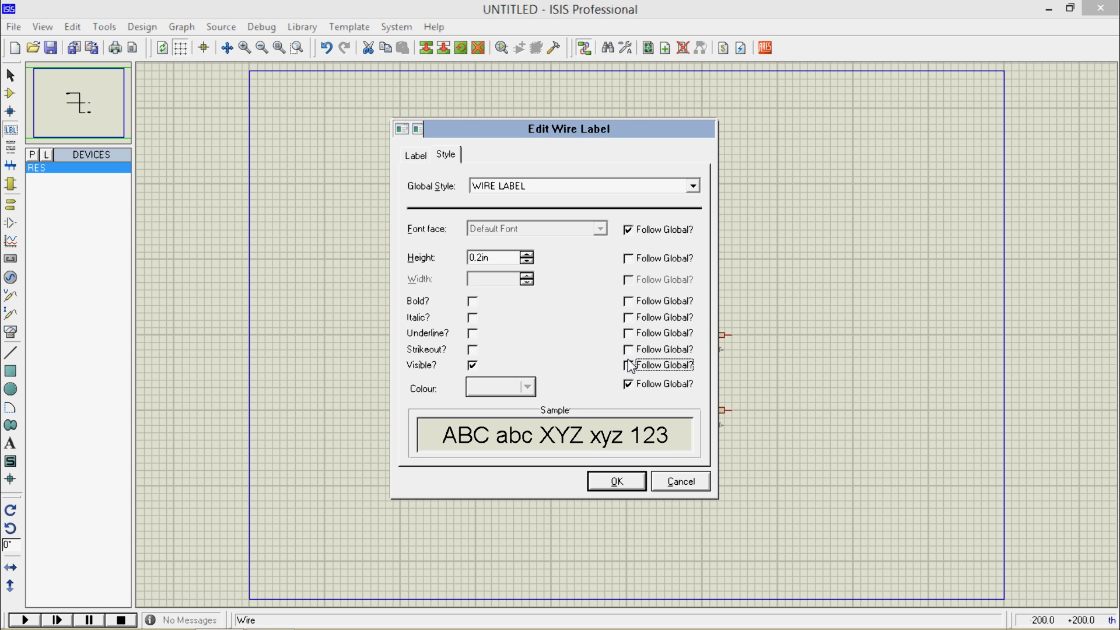
pyautogui.click(629, 385)
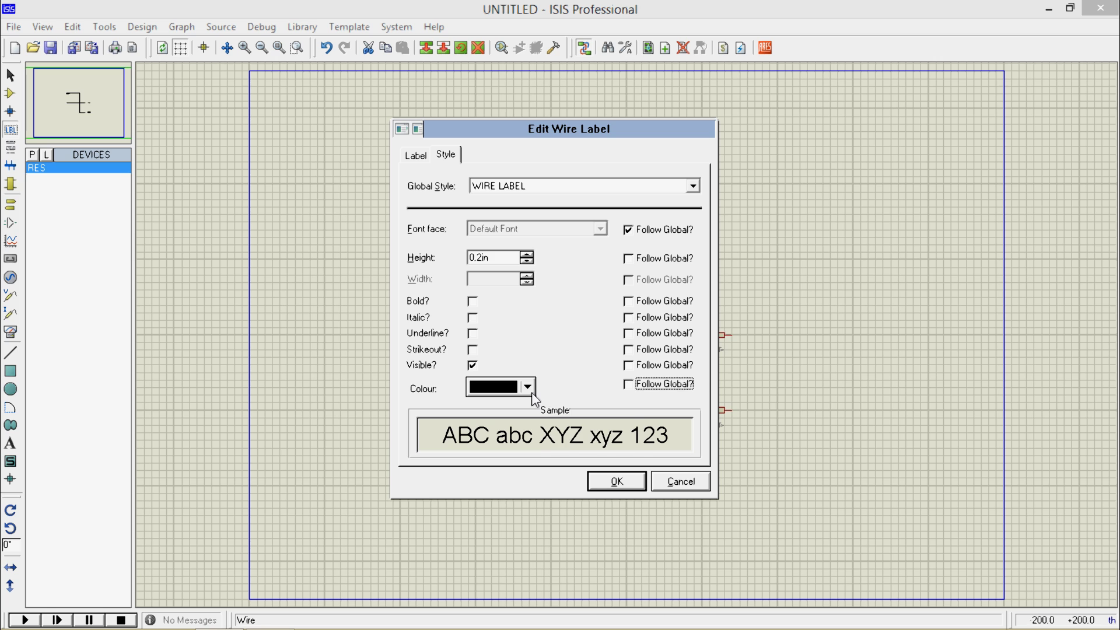
pyautogui.click(527, 387)
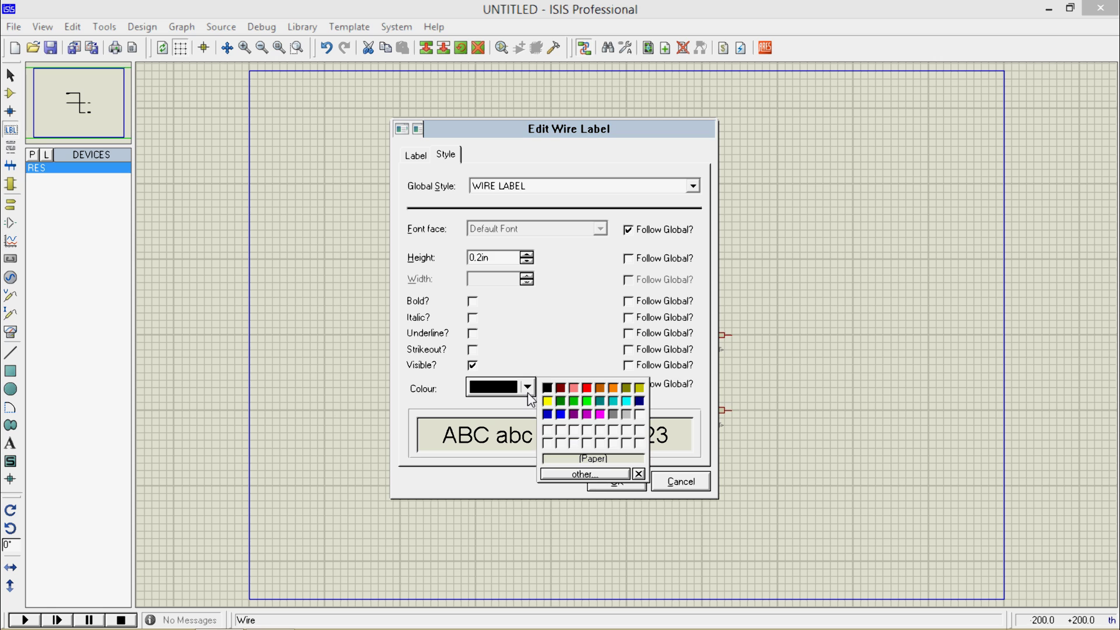
pyautogui.click(587, 389)
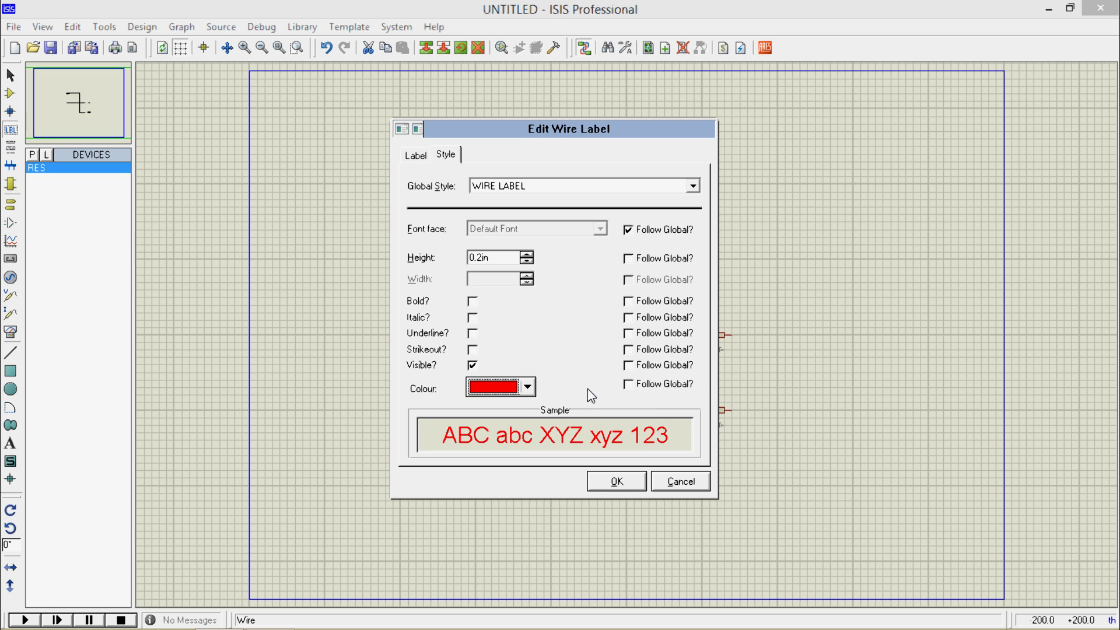
pyautogui.click(608, 482)
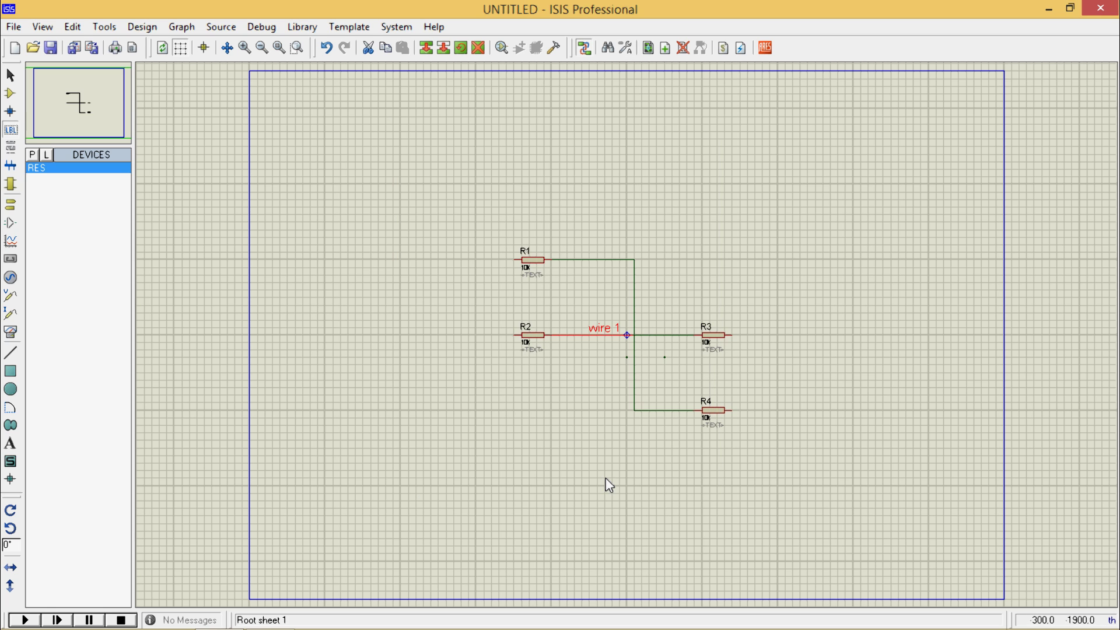
# Step: Deselect the wire and start a new script text block below the circuit
pyautogui.click(587, 348)
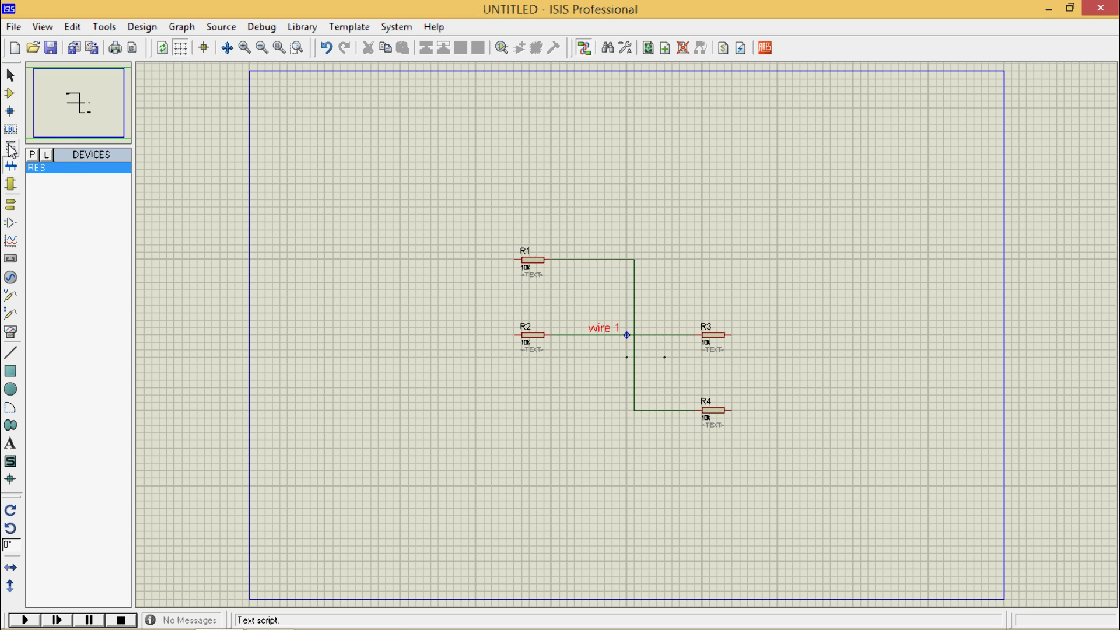
pyautogui.click(515, 500)
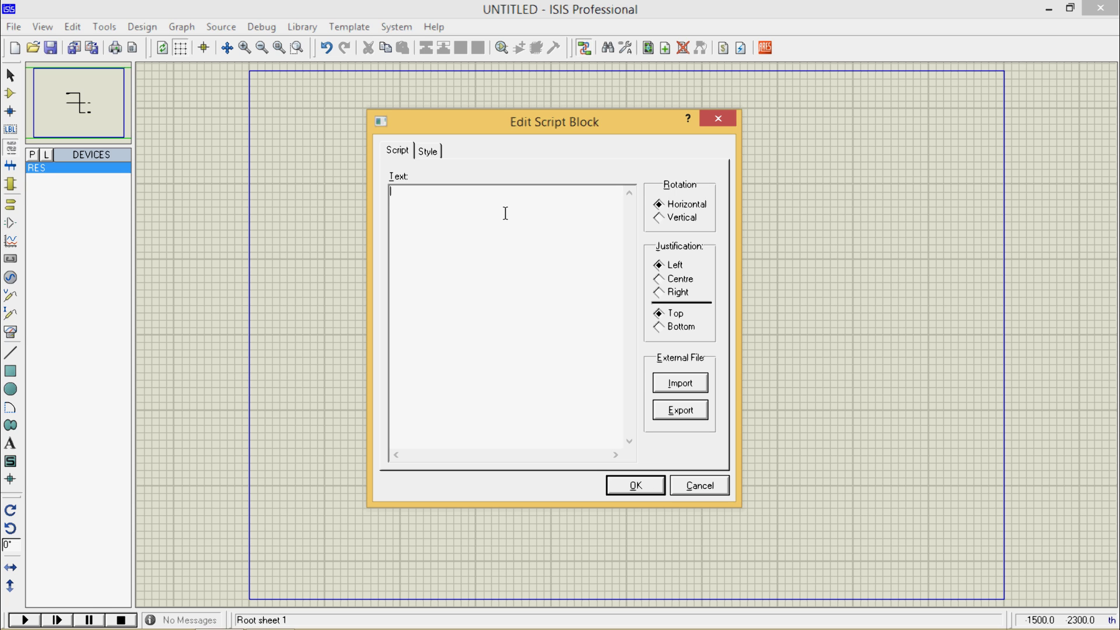
# Step: Enter a self-introduction welcome message to Electronix HuB as script text, with vertical rotation
pyautogui.write('Hey ... Iam Yogesh and I welc')
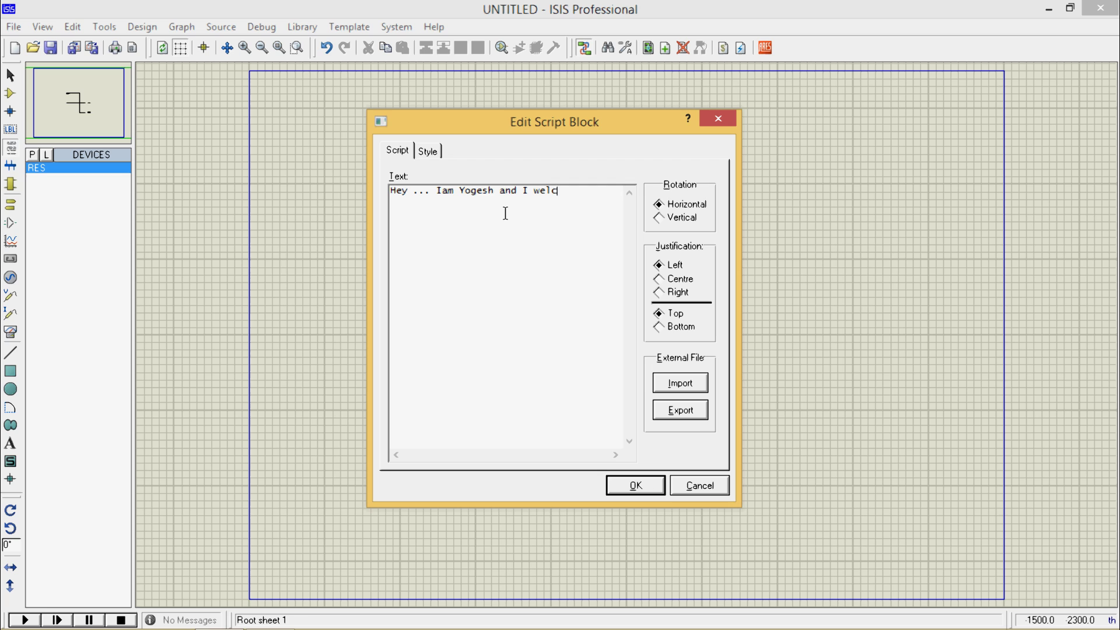
pyautogui.write('ome you all ')
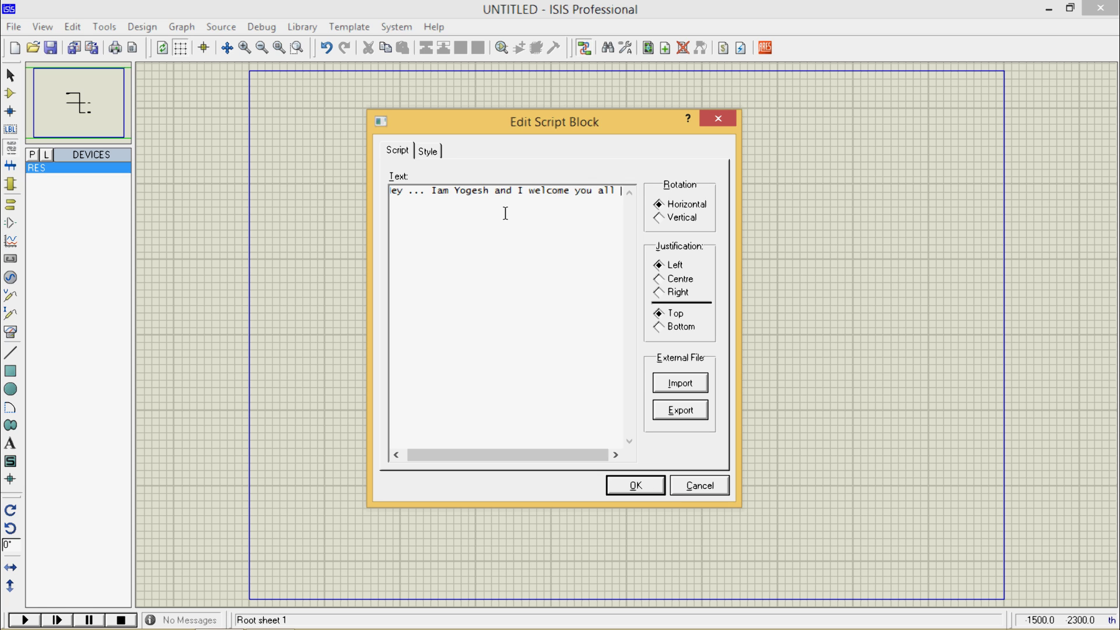
pyautogui.write('in Ele')
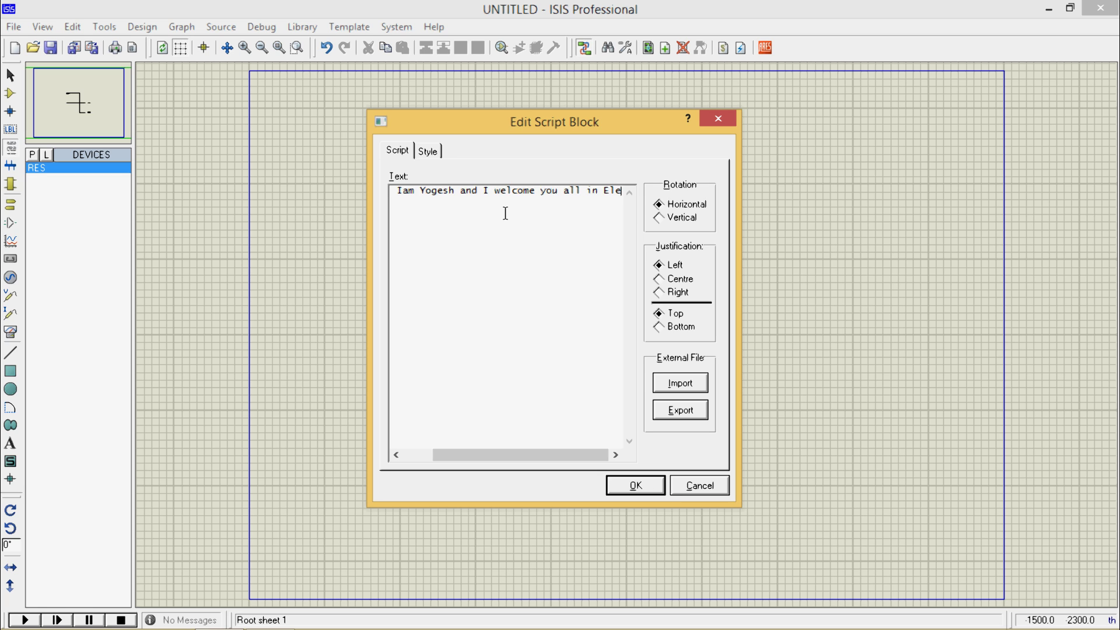
pyautogui.write('ctronix HuB')
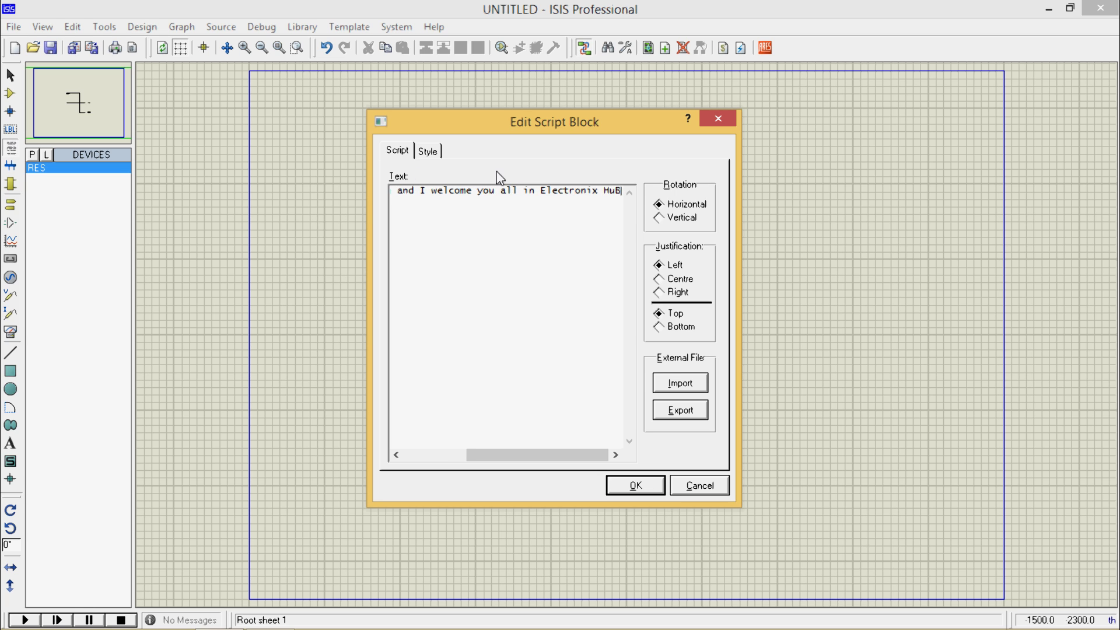
pyautogui.click(661, 219)
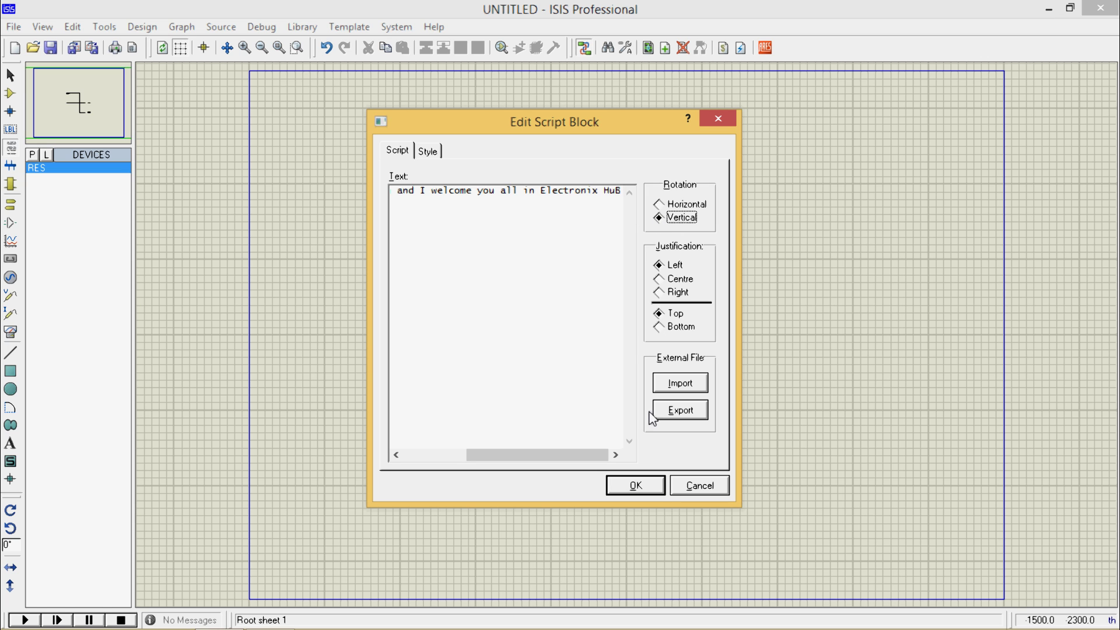
# Step: Place the vertical welcome text and give it a custom 0.2in height and blue colour
pyautogui.click(641, 490)
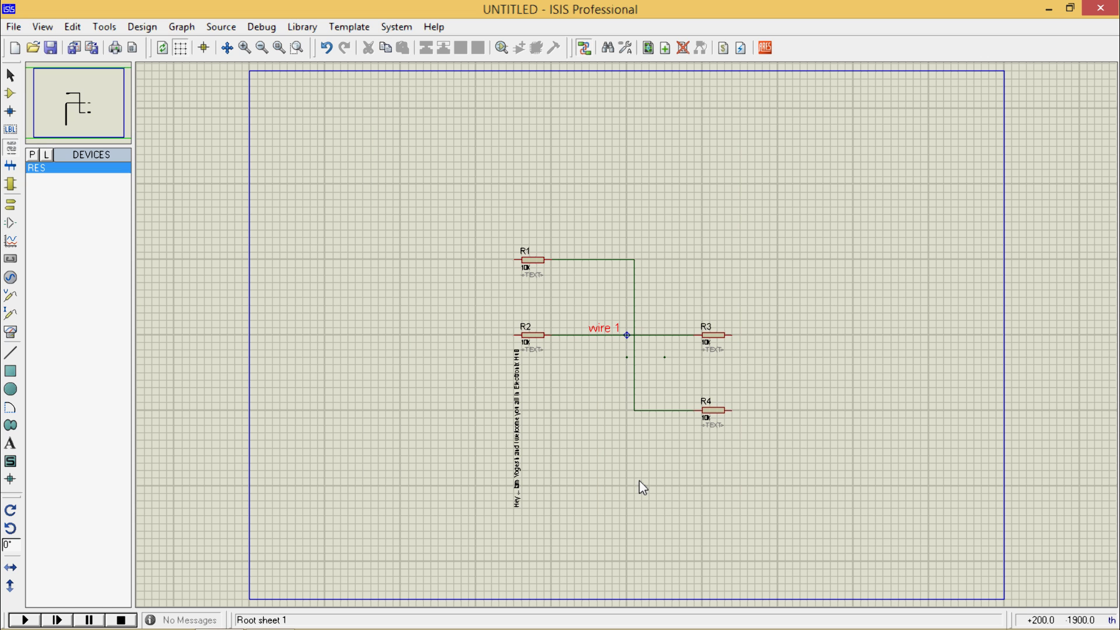
pyautogui.click(518, 427)
pyautogui.click(518, 426)
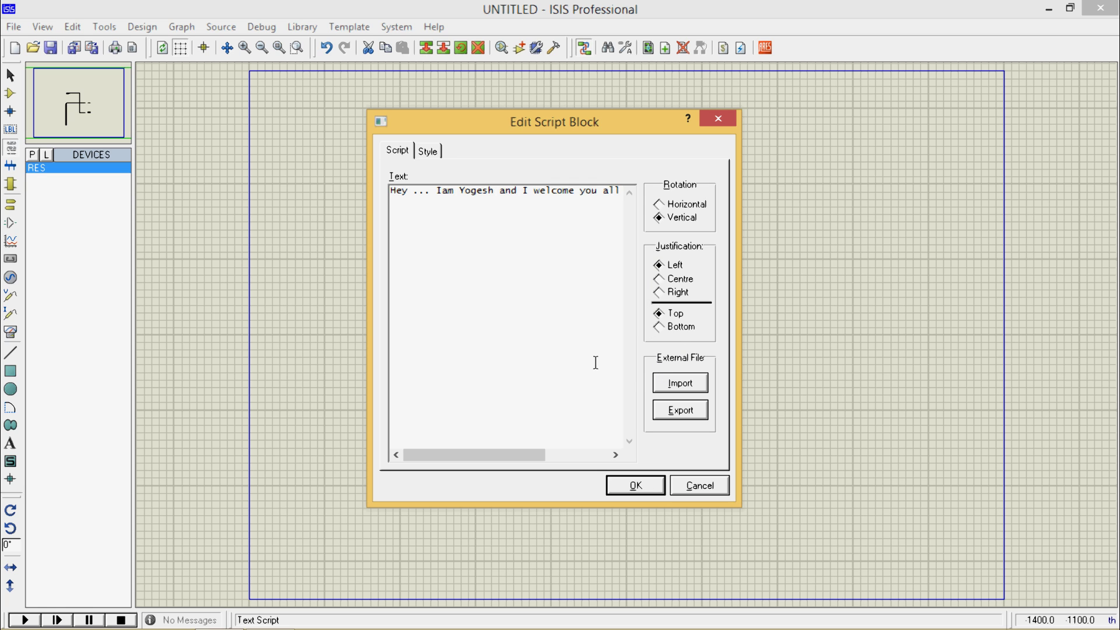
pyautogui.click(428, 152)
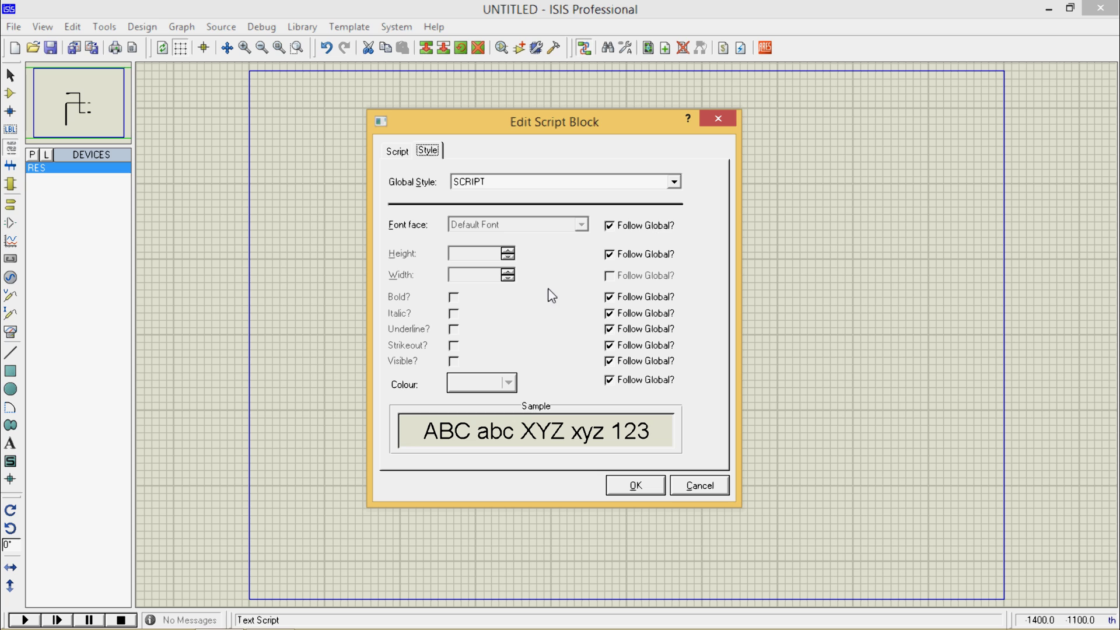
pyautogui.click(609, 254)
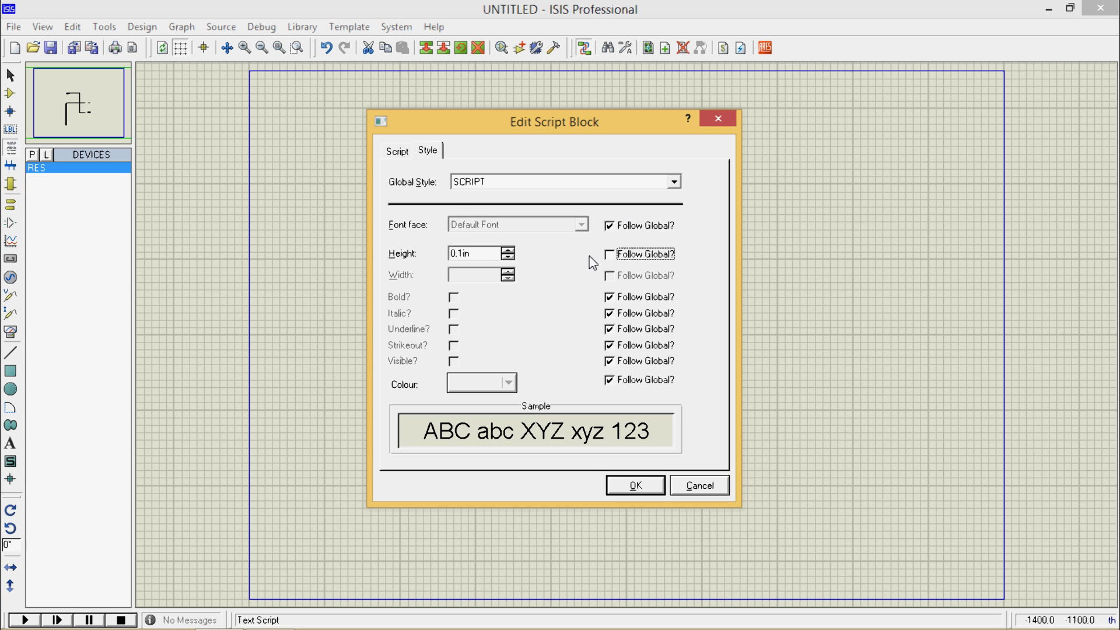
pyautogui.click(465, 254)
pyautogui.press('BackSpace')
pyautogui.write('2')
pyautogui.click(610, 379)
pyautogui.click(508, 383)
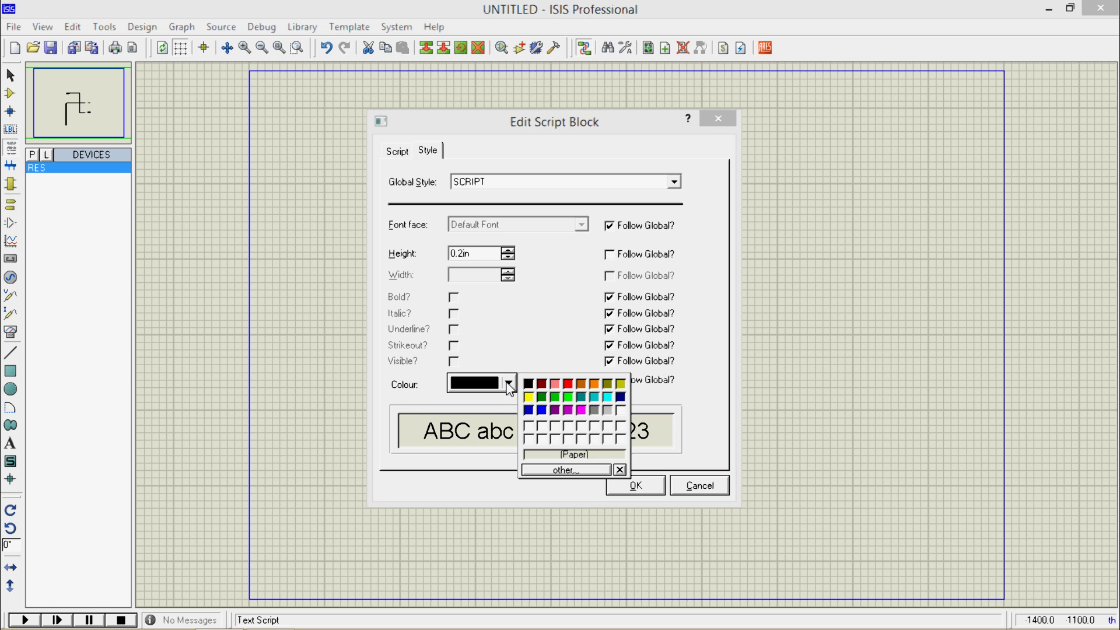
pyautogui.click(542, 411)
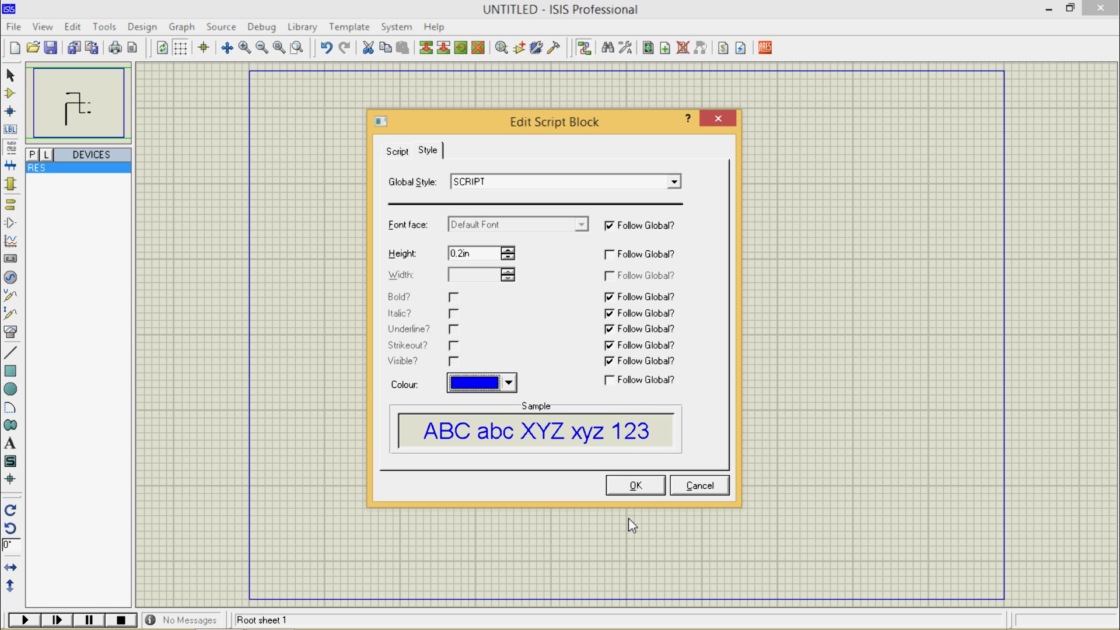
pyautogui.click(633, 488)
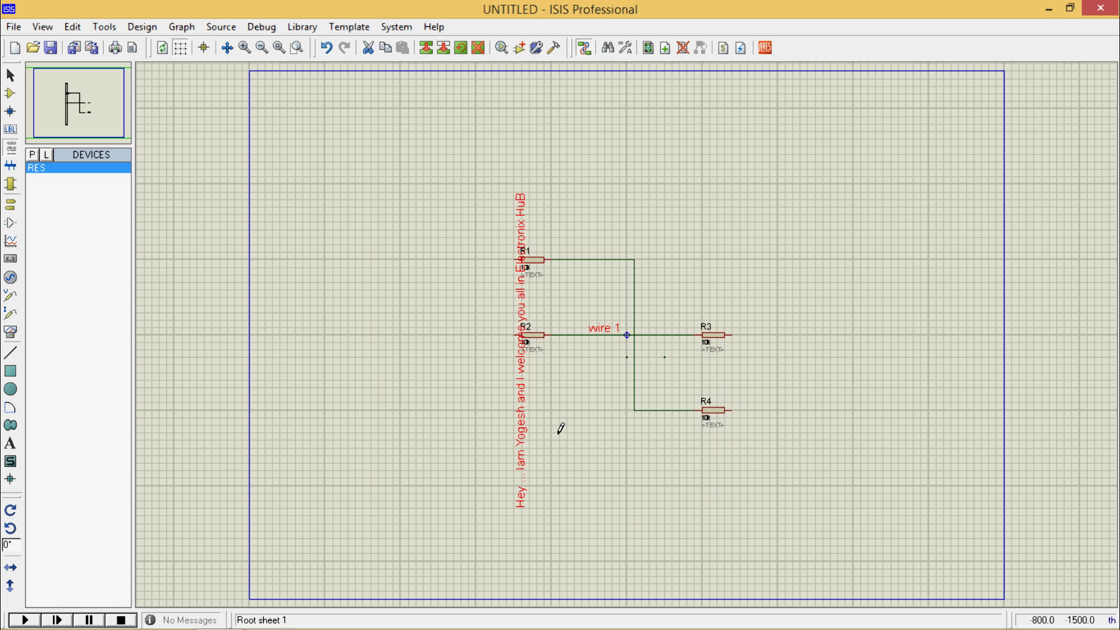
# Step: Switch the welcome text to horizontal rotation and move it below the resistor circuit
pyautogui.click(576, 408)
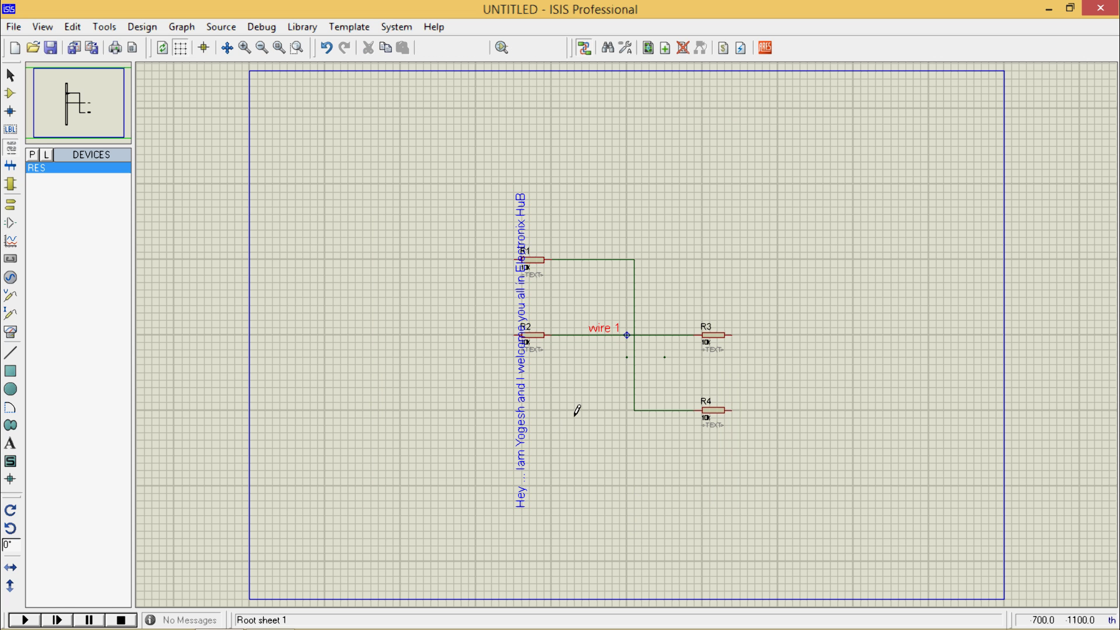
pyautogui.click(524, 412)
pyautogui.click(524, 412)
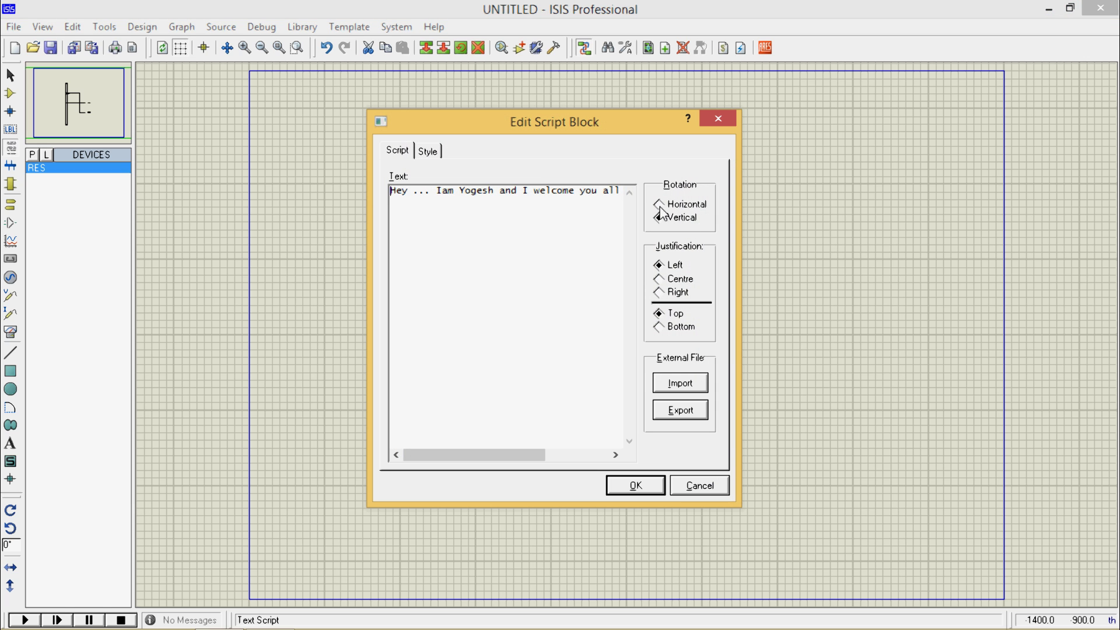
pyautogui.click(659, 205)
pyautogui.click(646, 485)
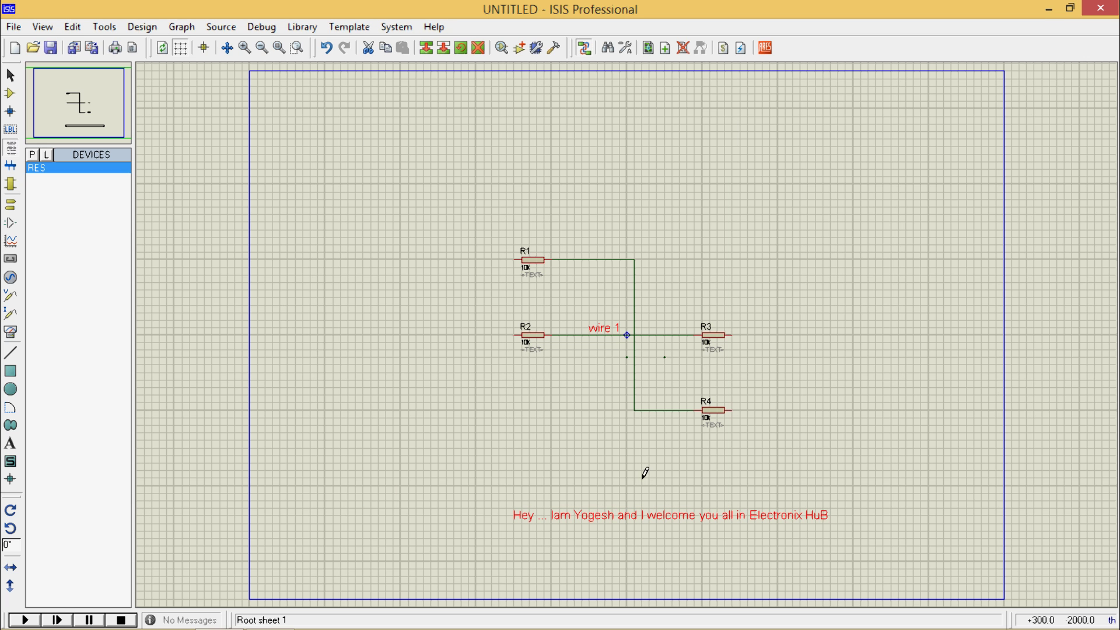
pyautogui.moveTo(625, 516); pyautogui.dragTo(570, 483)
pyautogui.click(500, 429)
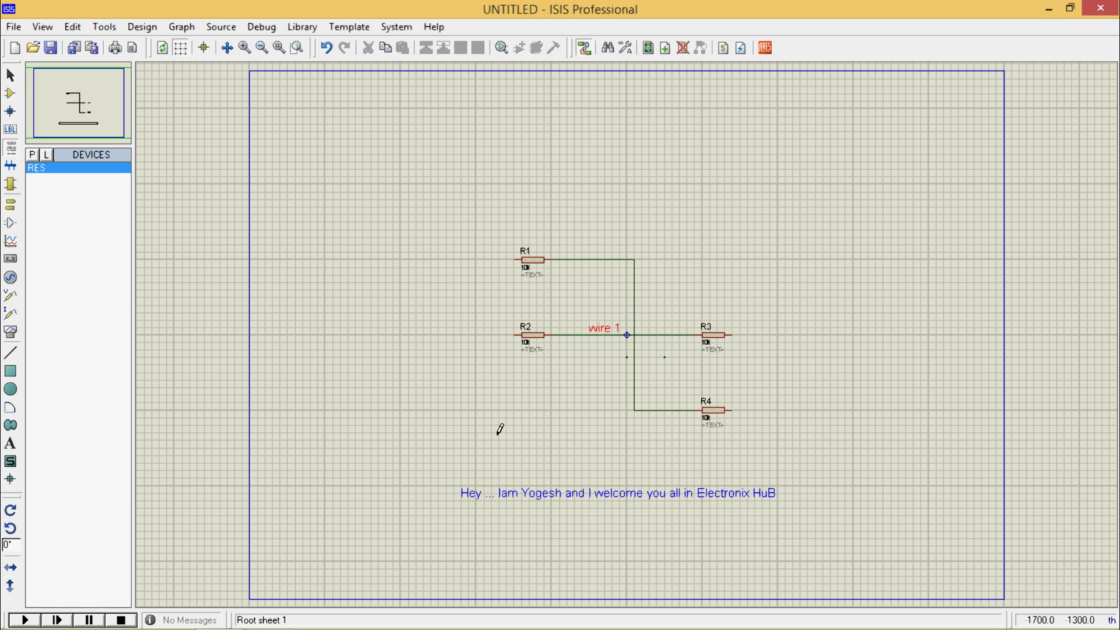
# Step: Export the script text as a text file named blah.txt to the Desktop
pyautogui.doubleClick(537, 494)
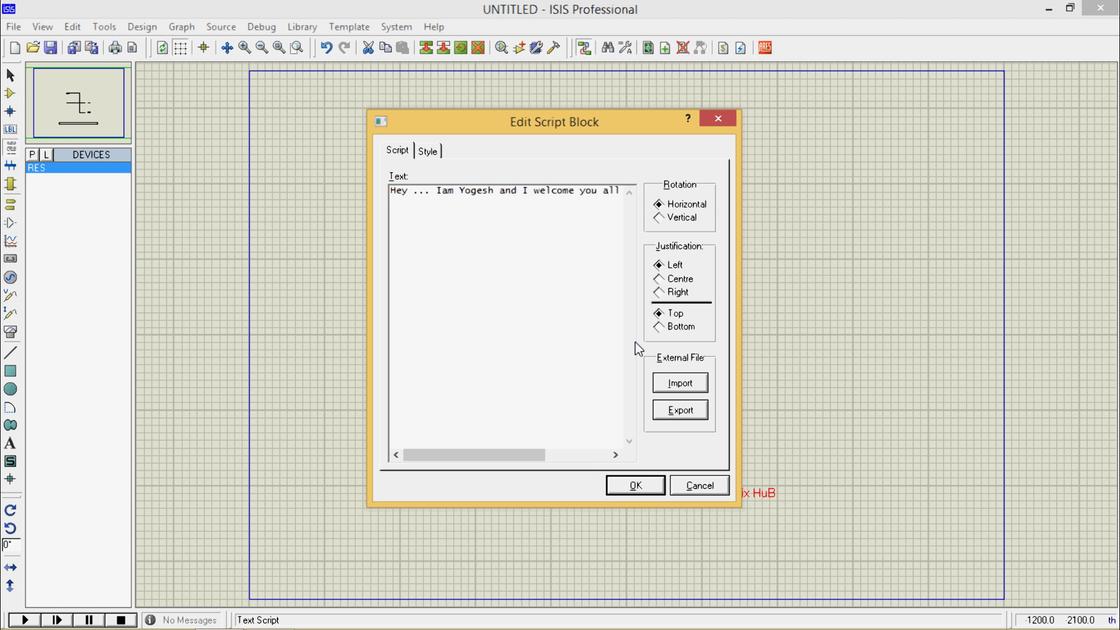
pyautogui.click(678, 408)
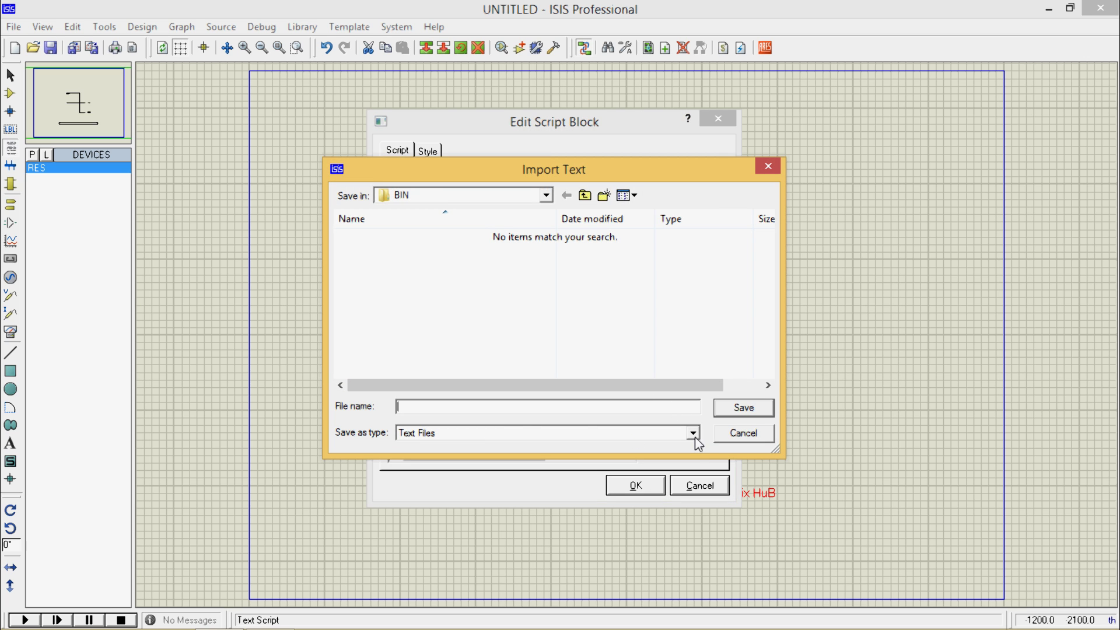
pyautogui.click(693, 434)
pyautogui.click(693, 434)
pyautogui.click(637, 406)
pyautogui.press('BackSpace')
pyautogui.press('BackSpace')
pyautogui.press('BackSpace')
pyautogui.press('BackSpace')
pyautogui.press('BackSpace')
pyautogui.click(546, 196)
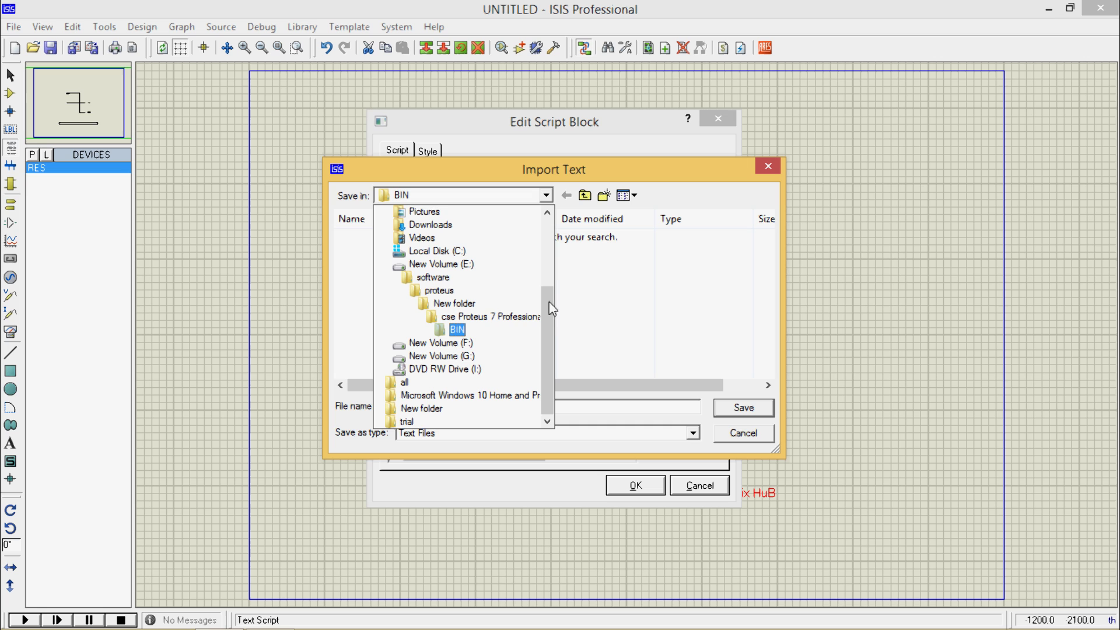
pyautogui.moveTo(548, 299); pyautogui.dragTo(481, 239)
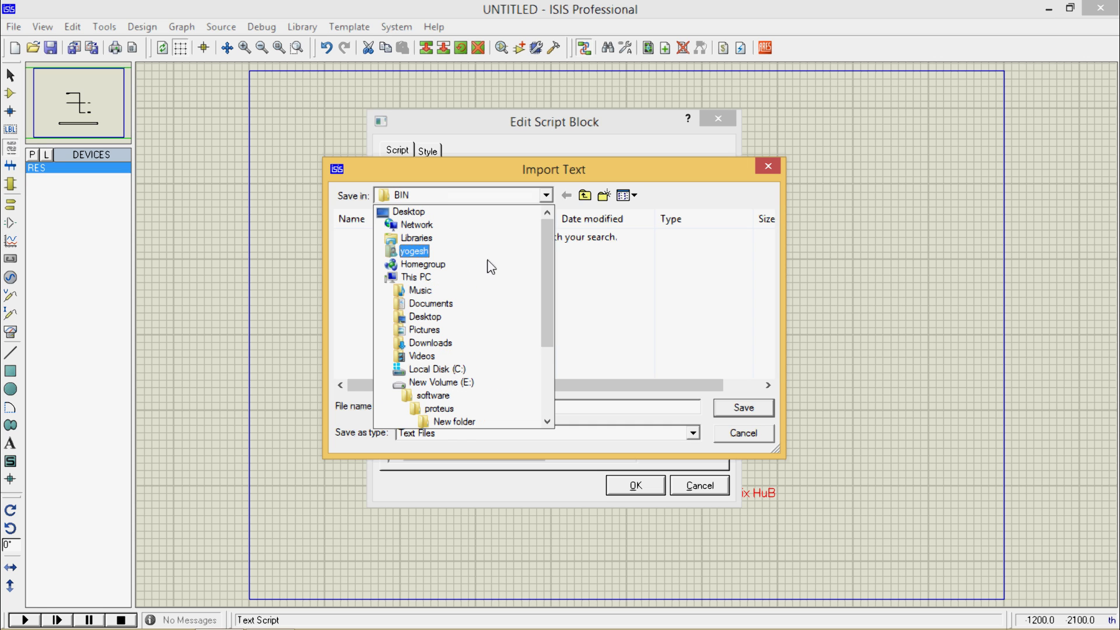
pyautogui.click(437, 322)
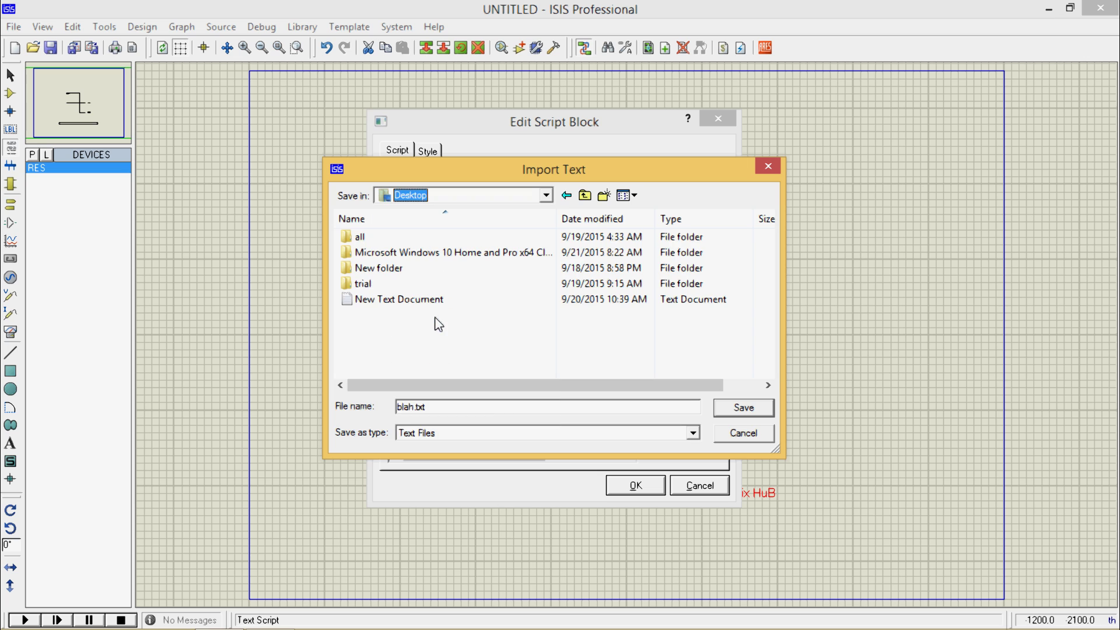
pyautogui.click(750, 411)
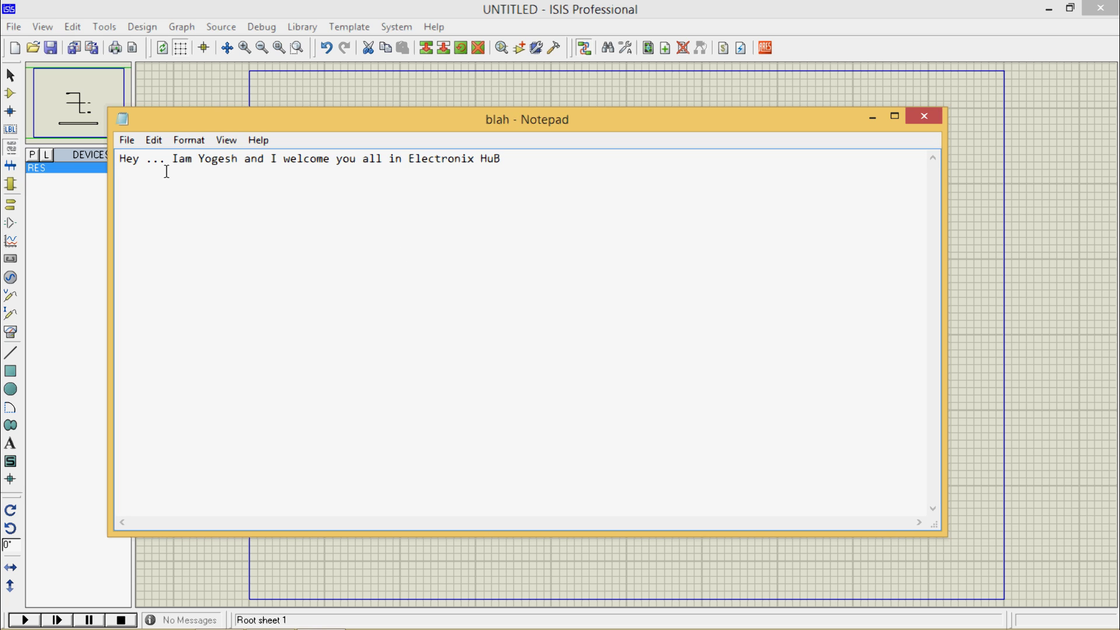
pyautogui.moveTo(126, 160); pyautogui.dragTo(371, 168)
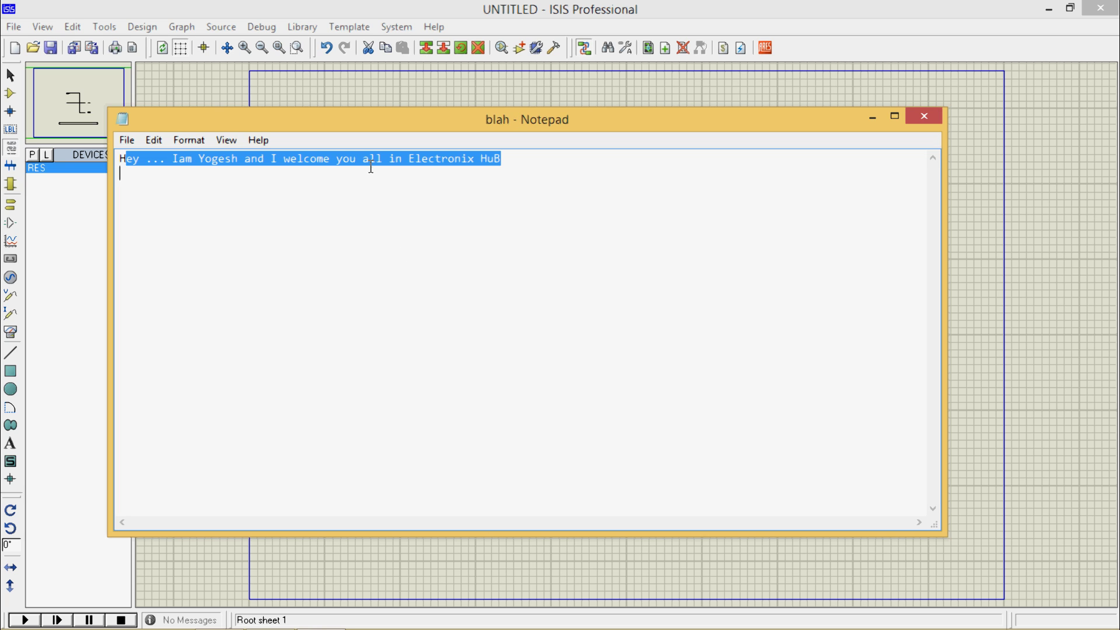
pyautogui.click(492, 179)
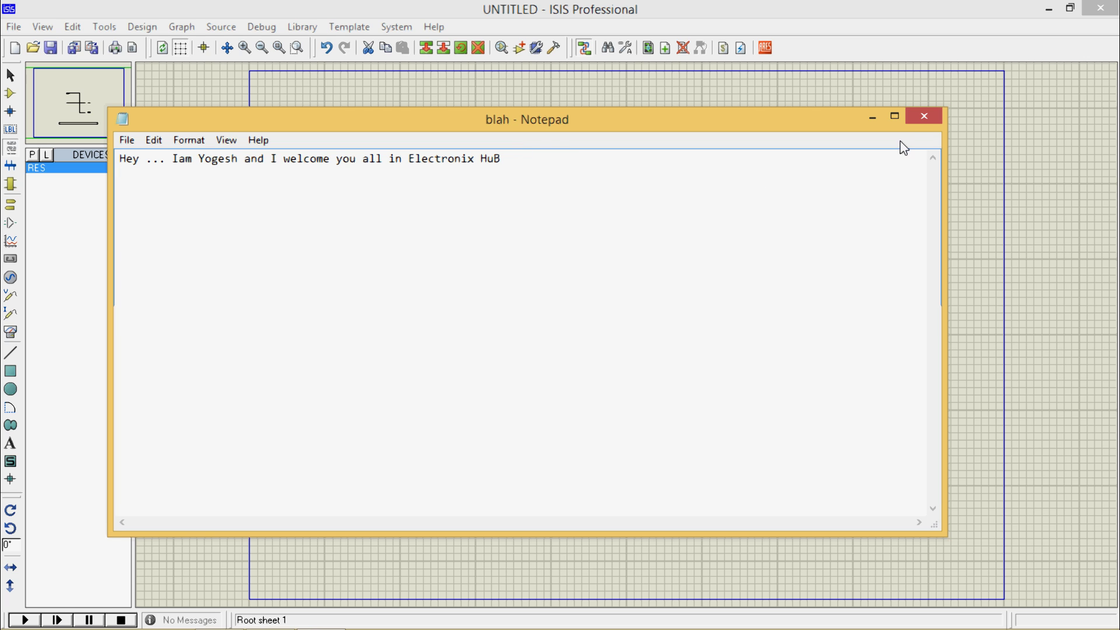
pyautogui.click(920, 121)
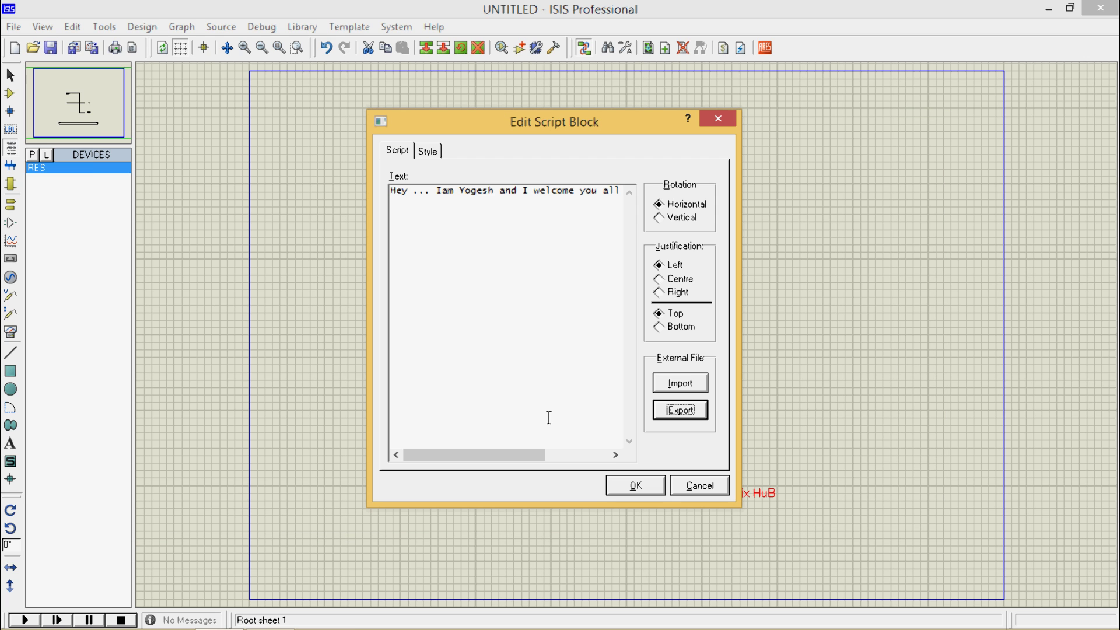
# Step: Import New Text Document from the Desktop so the script block reads 'dskjbsvub', and confirm
pyautogui.click(683, 384)
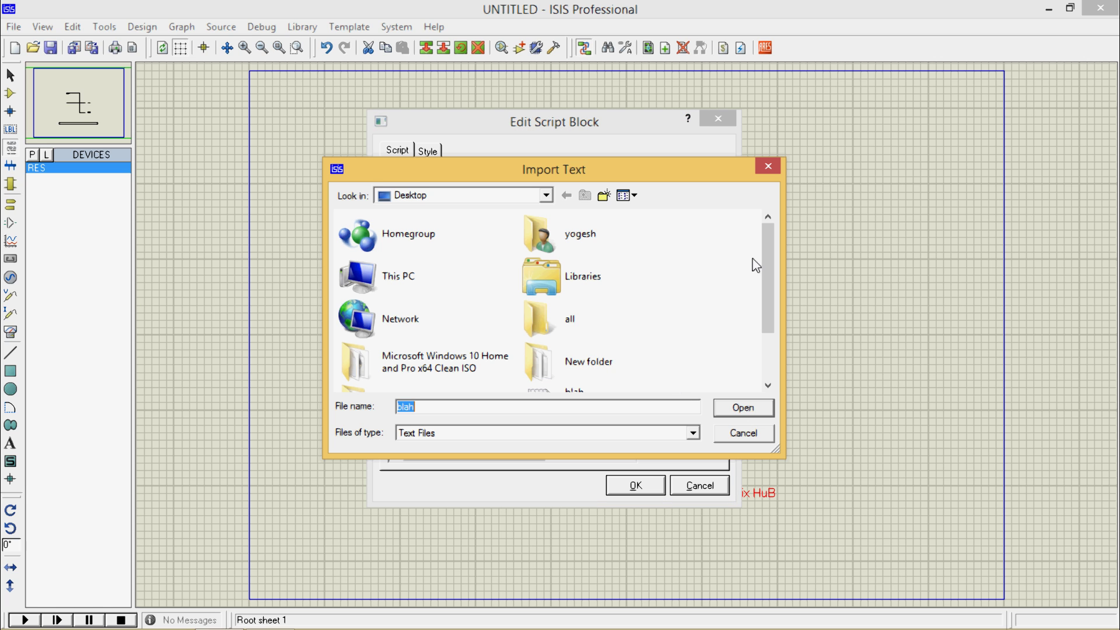
pyautogui.moveTo(762, 266); pyautogui.dragTo(770, 348)
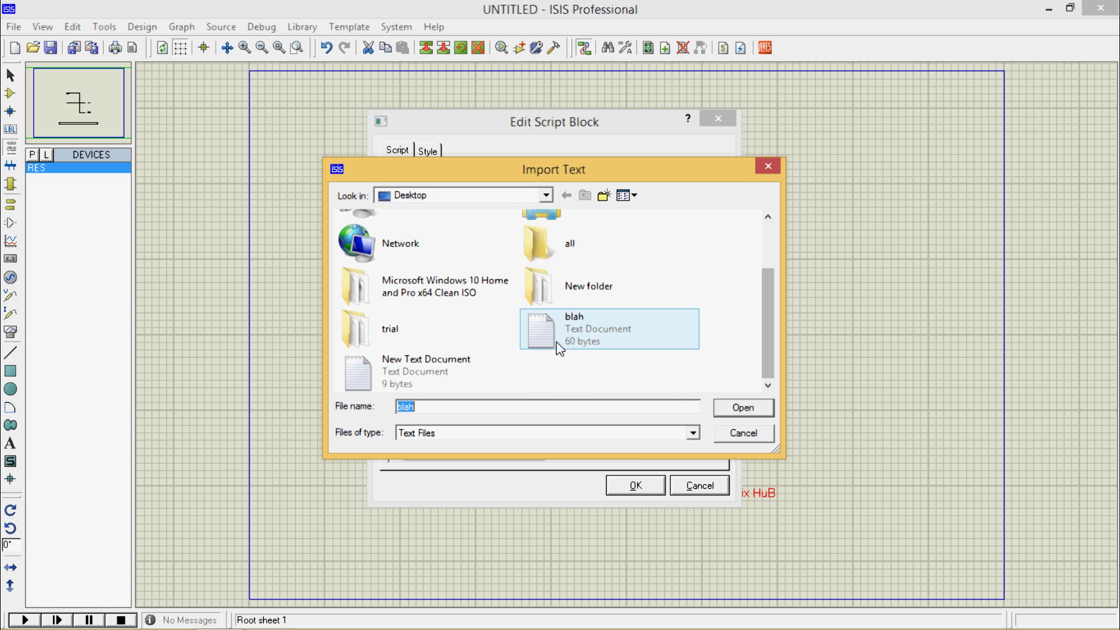
pyautogui.doubleClick(429, 380)
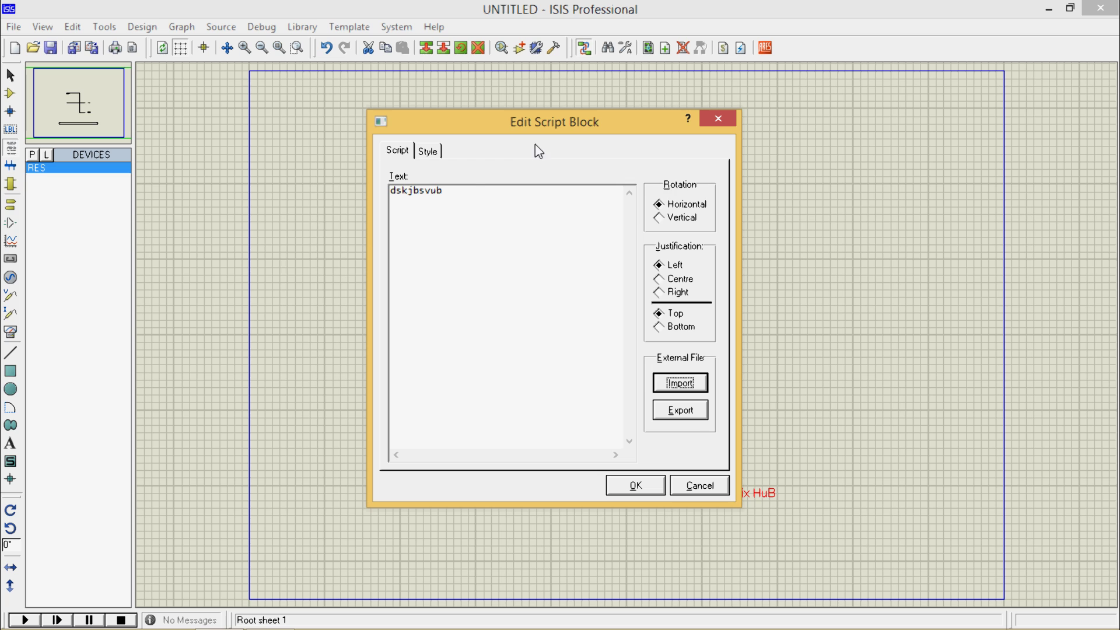
pyautogui.click(454, 193)
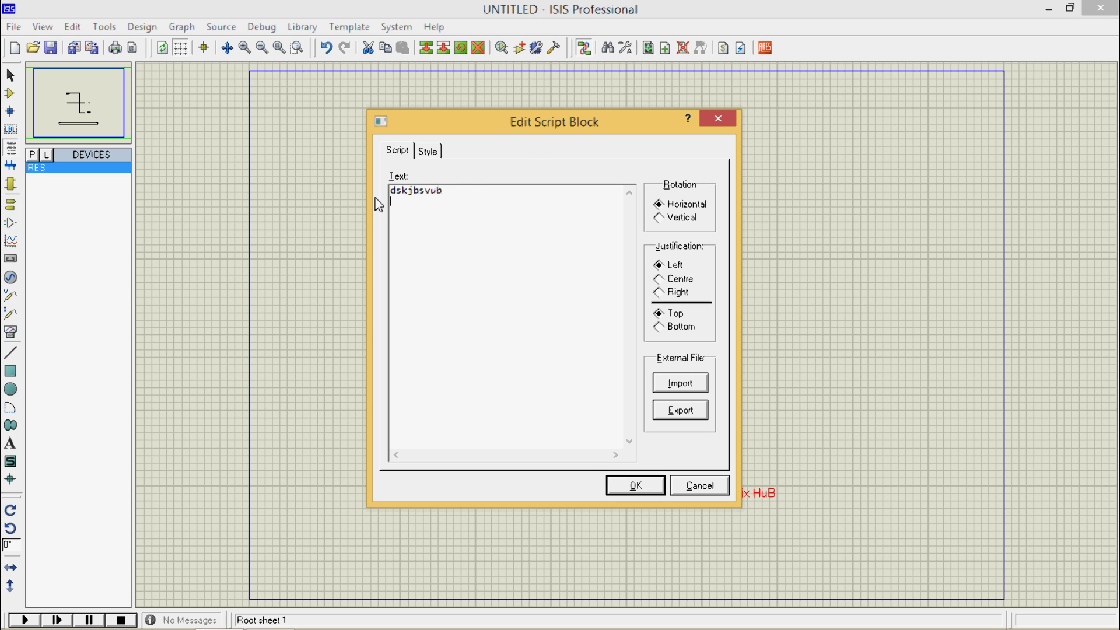
pyautogui.press('Return')
pyautogui.click(635, 487)
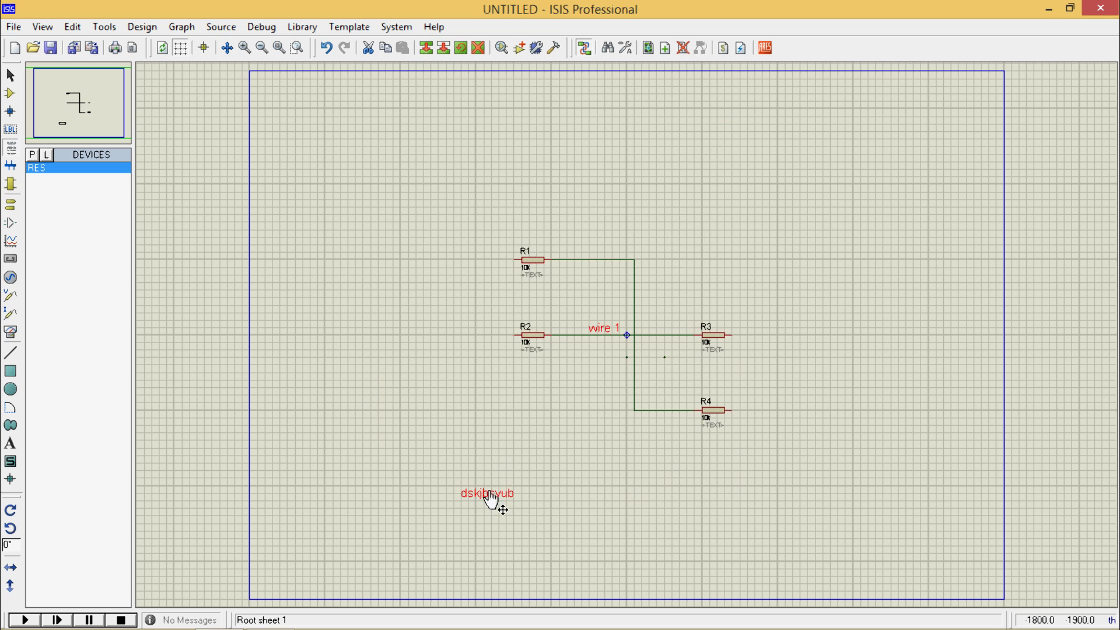
# Step: Reopen the dskjbsvub script block, review its Style settings, and close without changes
pyautogui.doubleClick(488, 505)
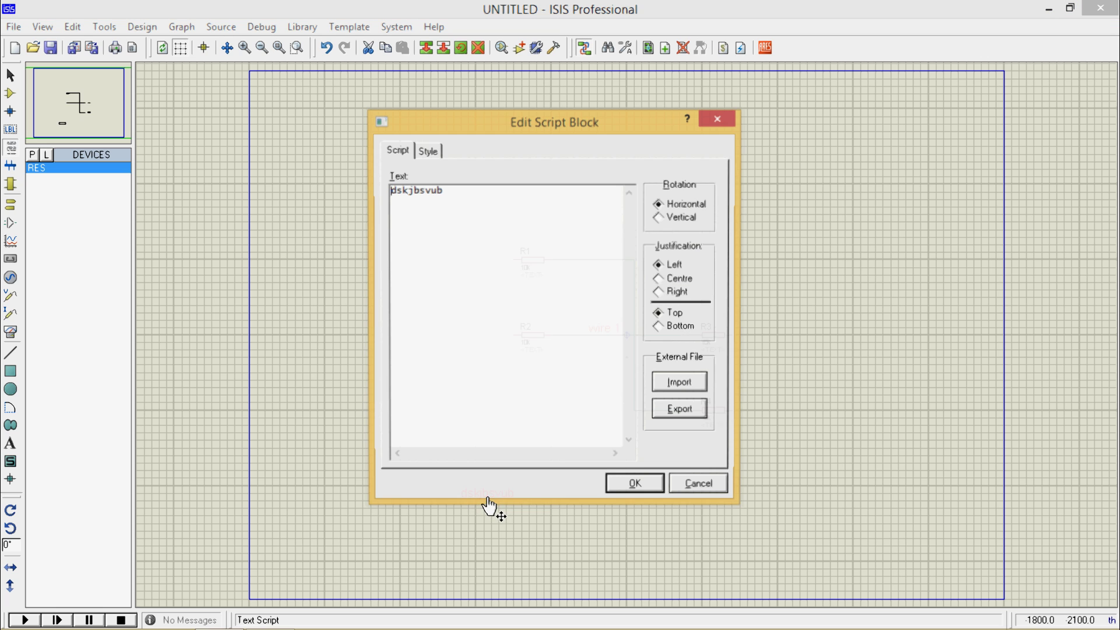
pyautogui.click(431, 155)
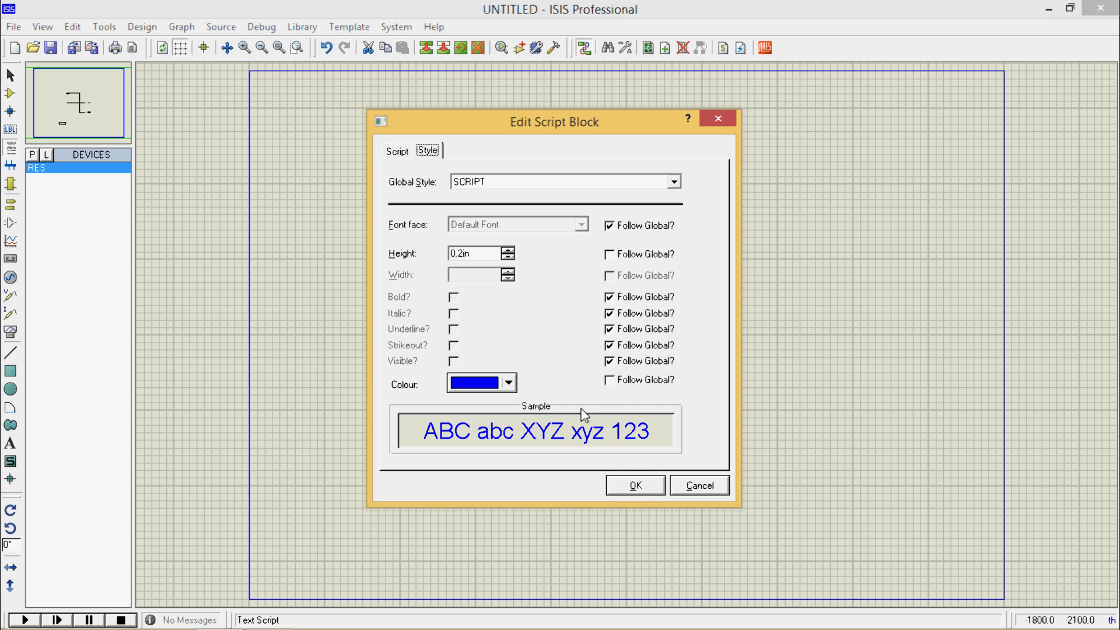
pyautogui.click(638, 484)
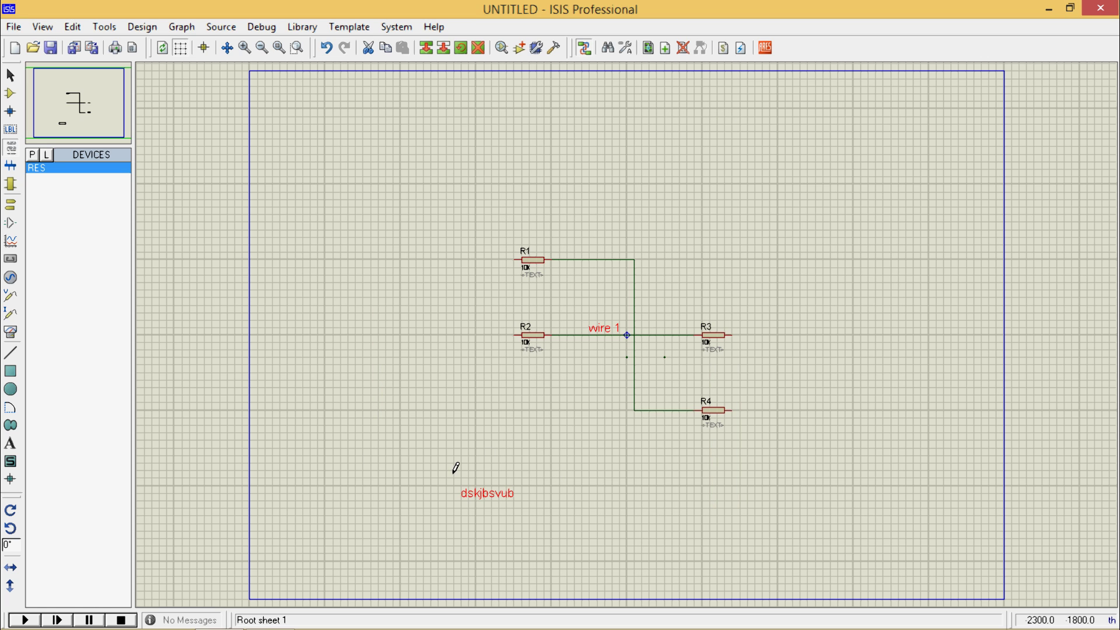
# Step: Move the dskjbsvub text beside wire 1, then back down slightly lower below the circuit
pyautogui.moveTo(456, 468); pyautogui.dragTo(578, 395)
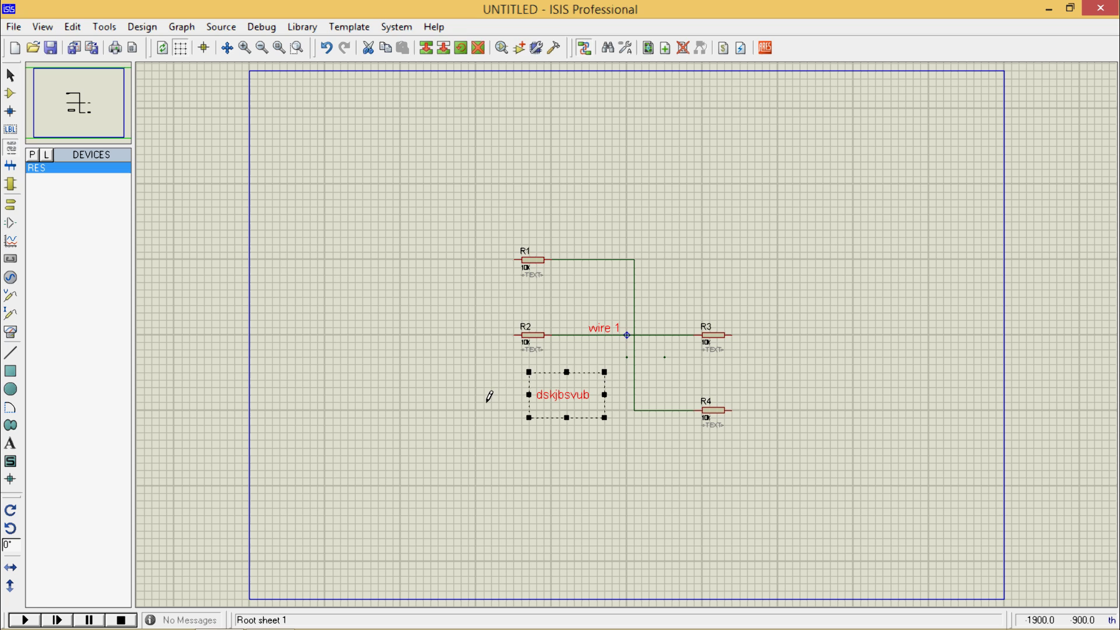
pyautogui.click(509, 387)
pyautogui.click(601, 415)
pyautogui.moveTo(571, 396); pyautogui.dragTo(506, 539)
pyautogui.click(480, 477)
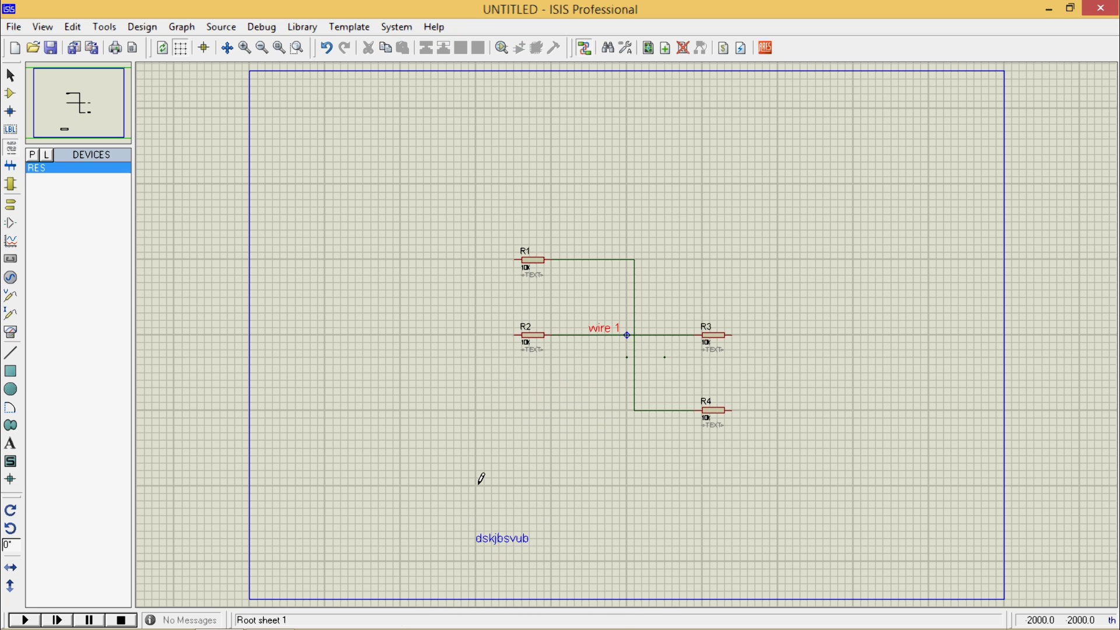
pyautogui.click(401, 415)
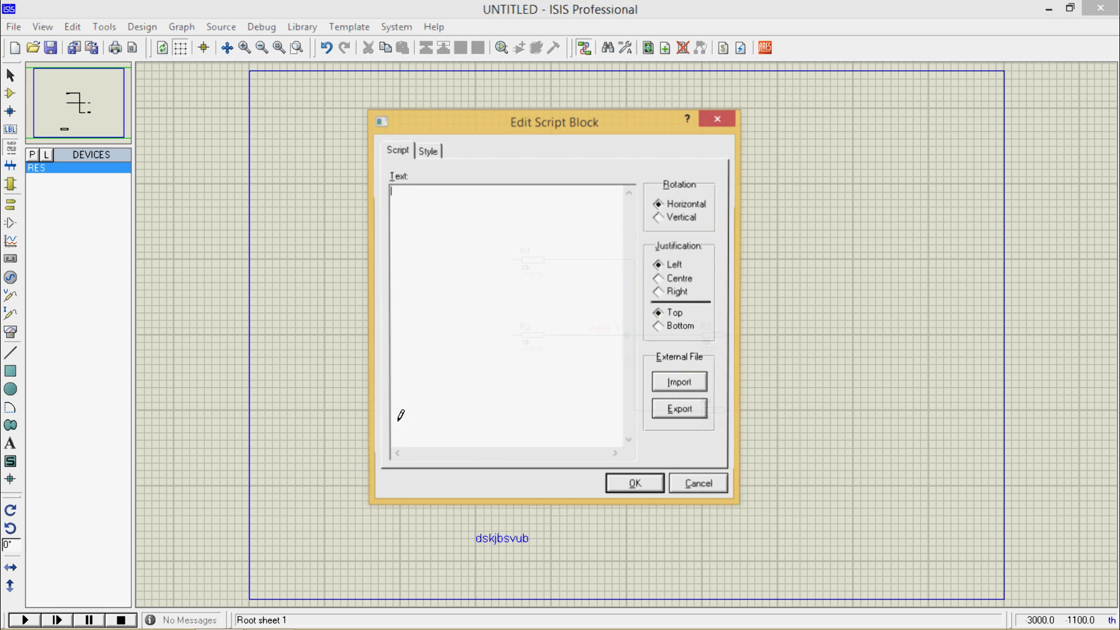
pyautogui.click(700, 487)
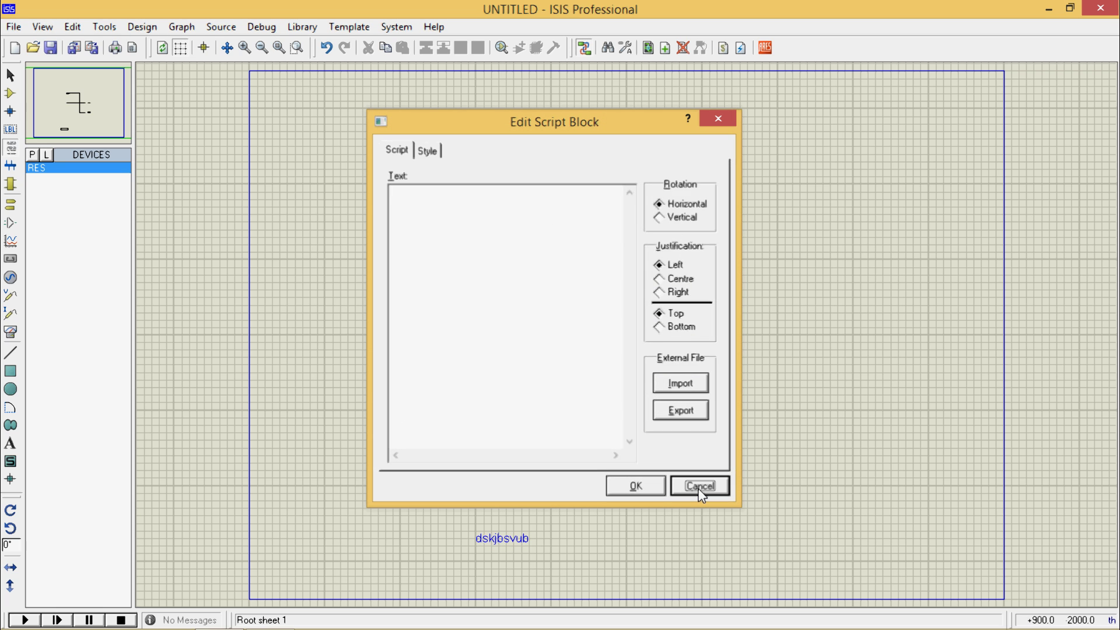